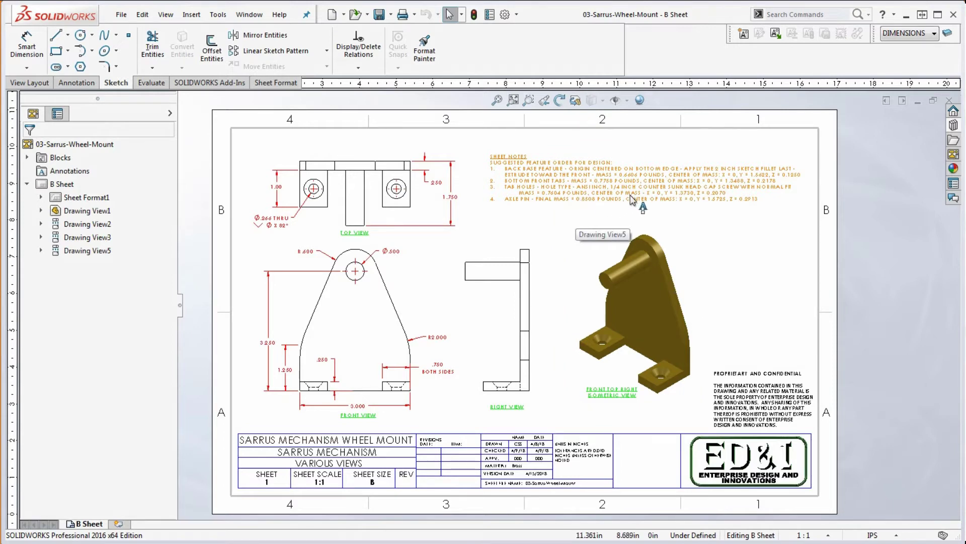
Zoom around the drawing sheet and fit it to the window
{"action": "scroll", "coordinate": [663, 322], "scroll_direction": "down", "scroll_amount": 5}
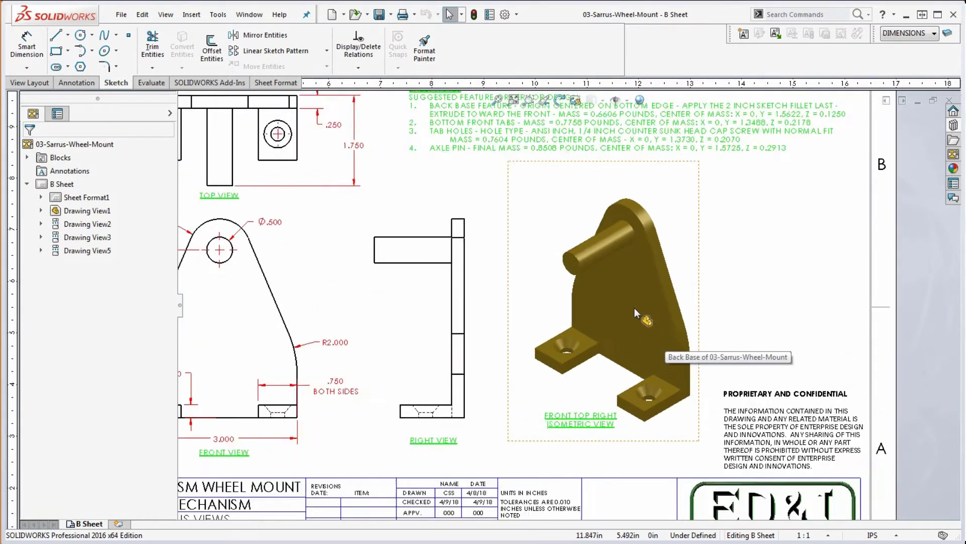
{"action": "scroll", "coordinate": [620, 308], "scroll_direction": "up", "scroll_amount": 5}
{"action": "scroll", "coordinate": [559, 217], "scroll_direction": "down", "scroll_amount": 4}
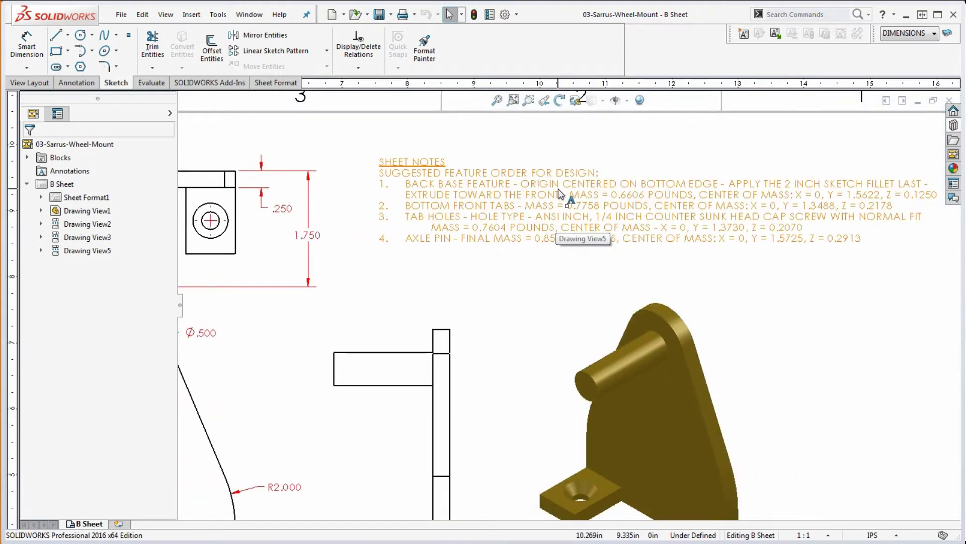
{"action": "scroll", "coordinate": [558, 194], "scroll_direction": "up", "scroll_amount": 5}
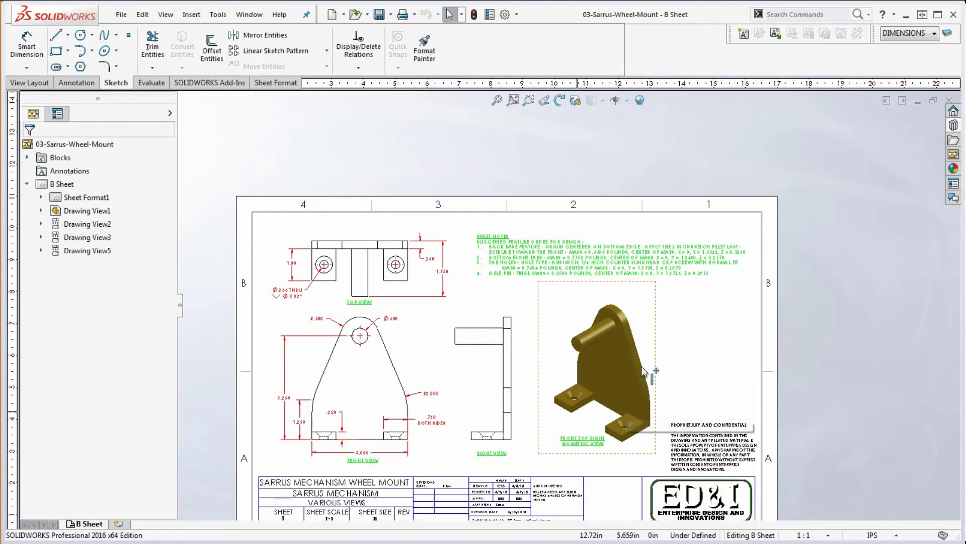
{"action": "scroll", "coordinate": [664, 264], "scroll_direction": "down", "scroll_amount": 1}
{"action": "scroll", "coordinate": [661, 265], "scroll_direction": "down", "scroll_amount": 2}
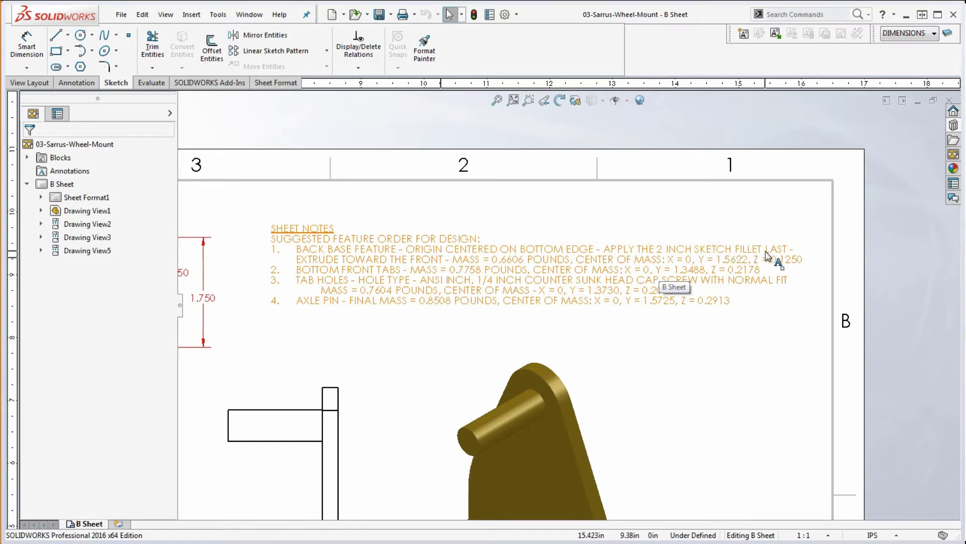
{"action": "key", "text": "f"}
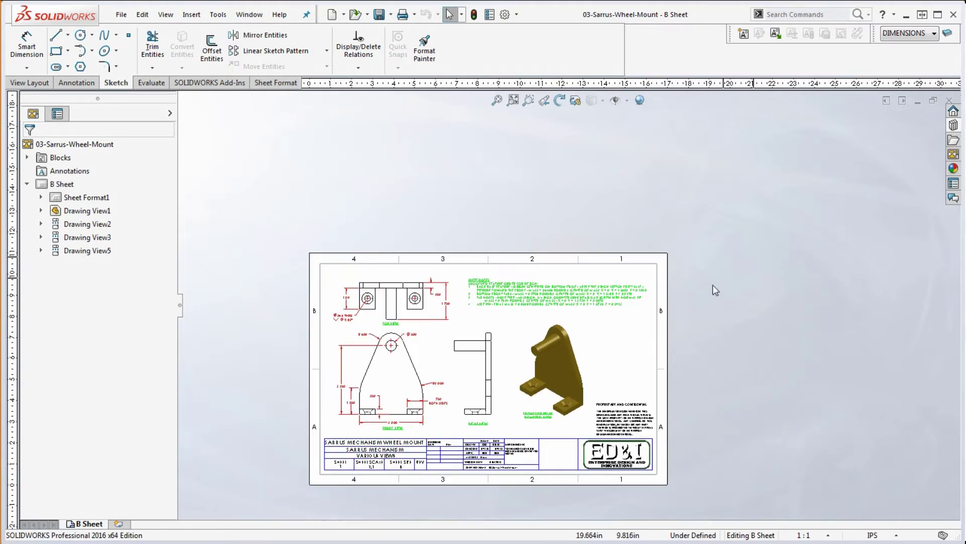
{"action": "scroll", "coordinate": [408, 383], "scroll_direction": "down", "scroll_amount": 4}
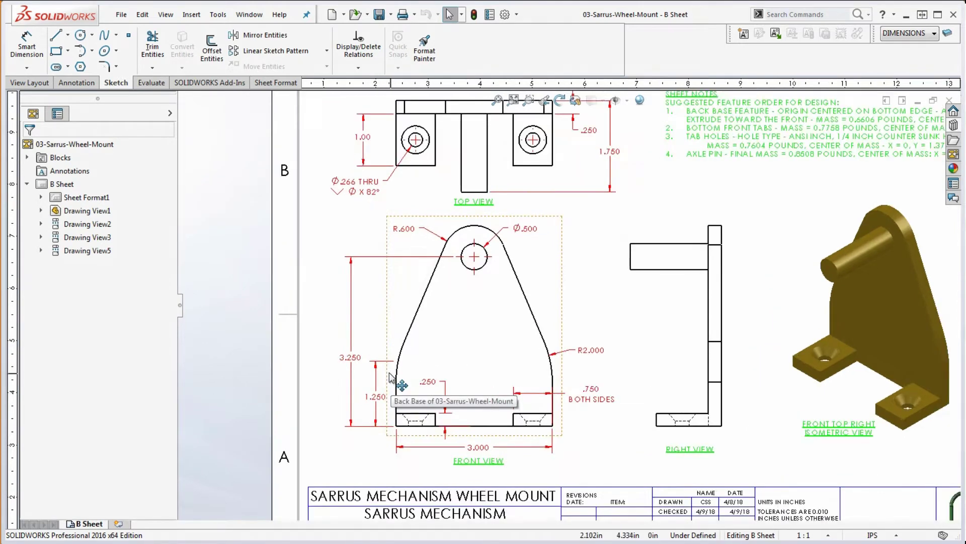
{"action": "scroll", "coordinate": [402, 363], "scroll_direction": "down", "scroll_amount": 3}
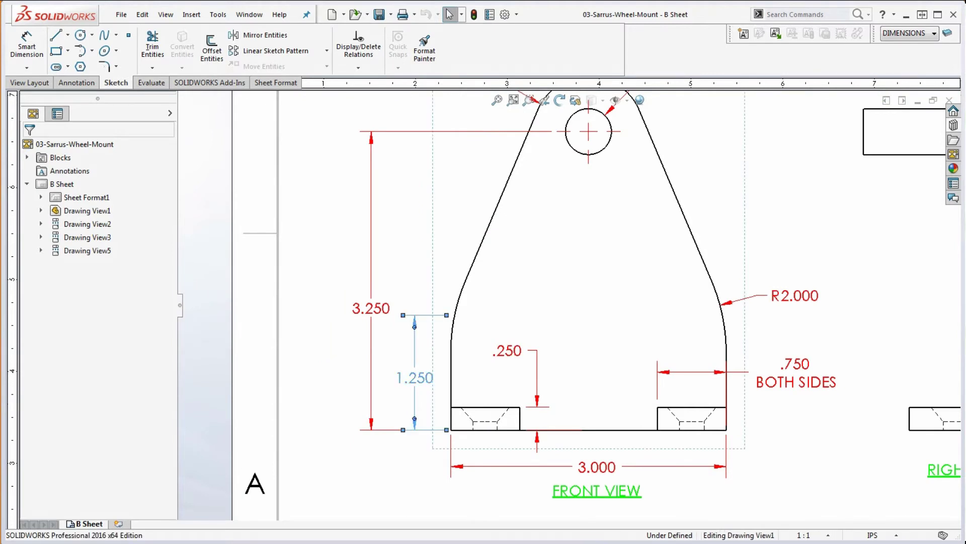
Inspect the front view's 1.250 dimension and where the sloped line, arc and vertical edge meet
{"action": "left_click", "coordinate": [417, 406]}
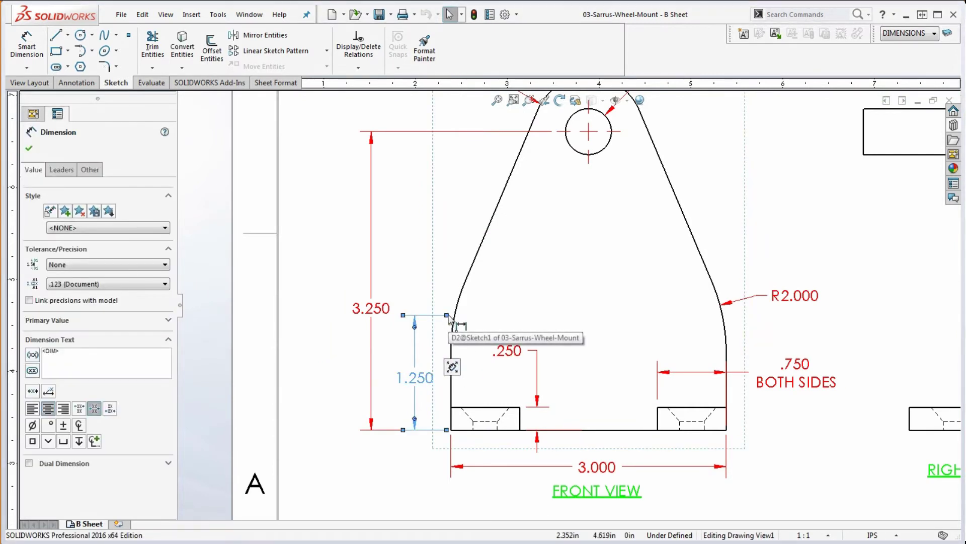
{"action": "left_click", "coordinate": [496, 286]}
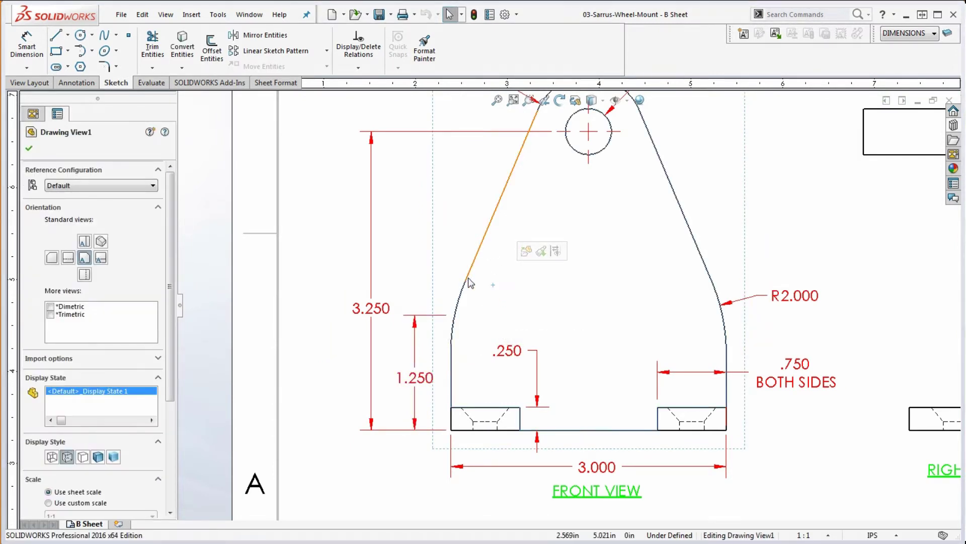
{"action": "left_click", "coordinate": [465, 281]}
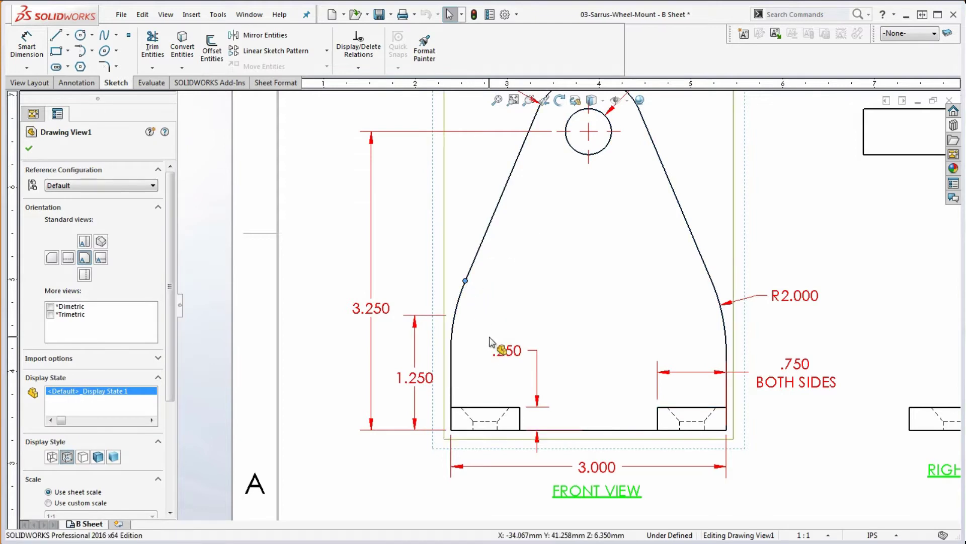
{"action": "left_click", "coordinate": [451, 375]}
{"action": "left_click", "coordinate": [451, 352]}
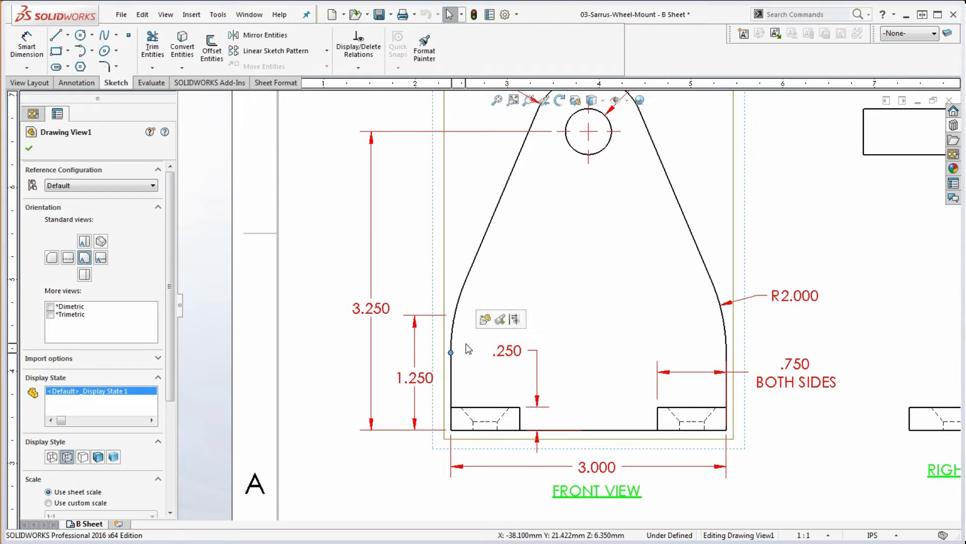
{"action": "left_click", "coordinate": [498, 288]}
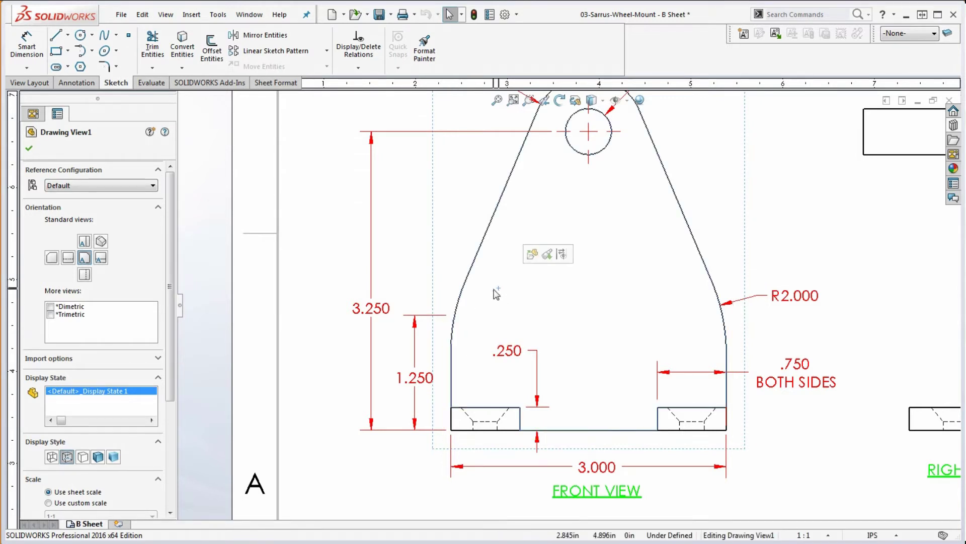
{"action": "left_click", "coordinate": [328, 231]}
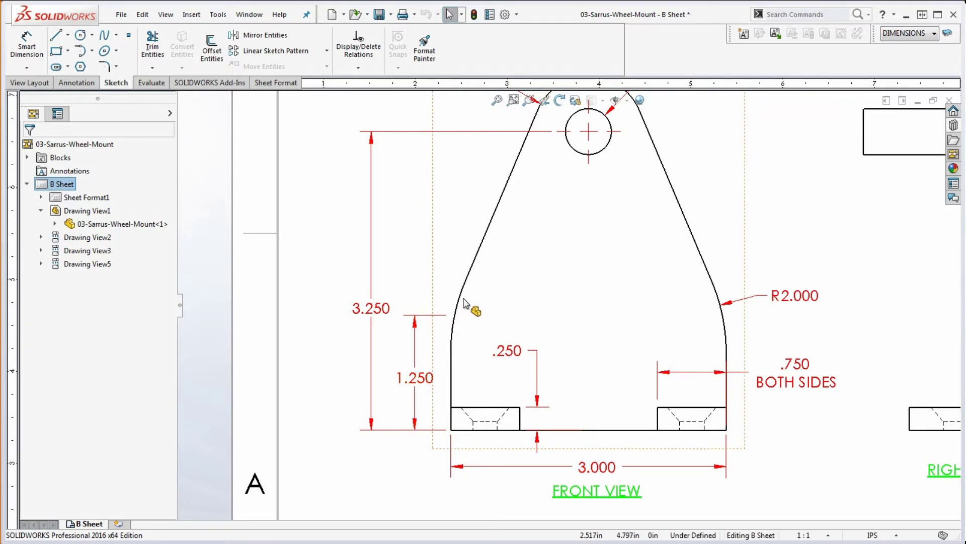
Fit the back base sketch profile in view and select the left 2-inch arc
{"action": "left_click", "coordinate": [544, 274]}
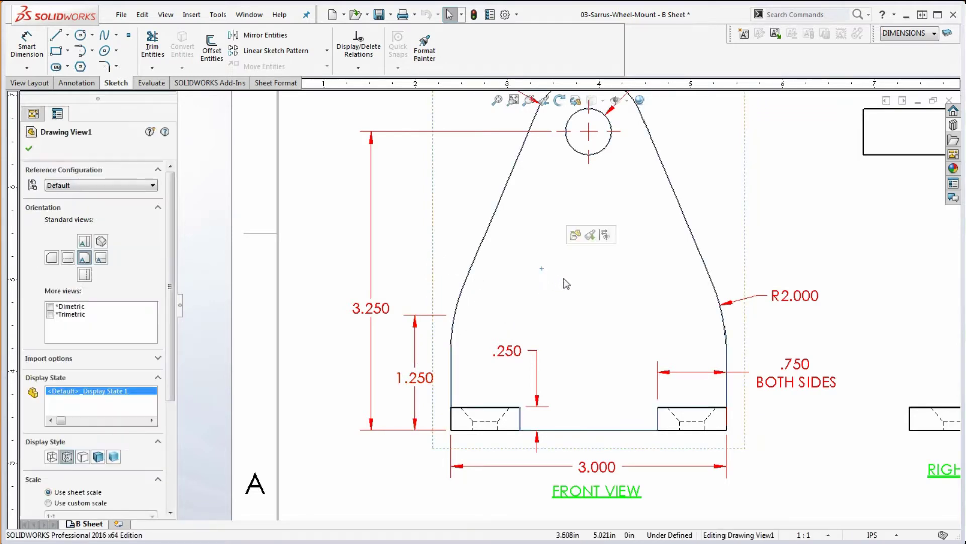
{"action": "key", "text": "f"}
{"action": "scroll", "coordinate": [596, 286], "scroll_direction": "up", "scroll_amount": 3}
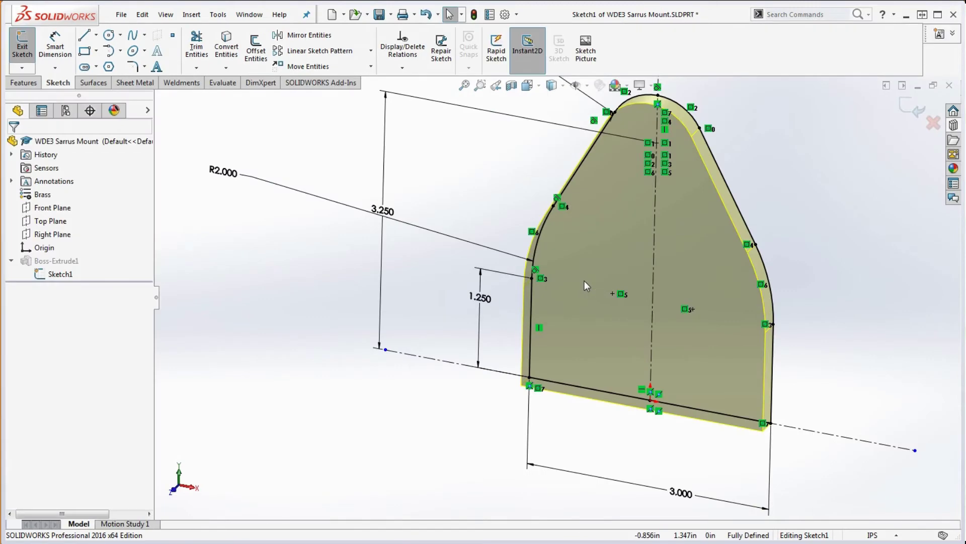
{"action": "scroll", "coordinate": [584, 280], "scroll_direction": "up", "scroll_amount": 2}
{"action": "scroll", "coordinate": [611, 294], "scroll_direction": "down", "scroll_amount": 3}
{"action": "scroll", "coordinate": [596, 301], "scroll_direction": "up", "scroll_amount": 5}
{"action": "mouse_move", "coordinate": [559, 301]}
{"action": "middle_mouse_down"}
{"action": "mouse_move", "coordinate": [571, 281]}
{"action": "mouse_move", "coordinate": [527, 296]}
{"action": "middle_mouse_up"}
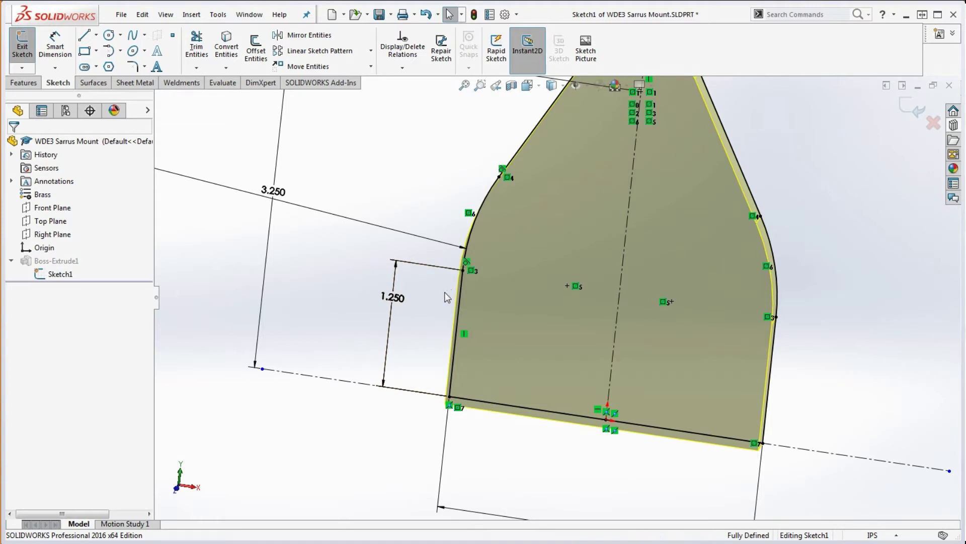
{"action": "key", "text": "f"}
{"action": "scroll", "coordinate": [445, 297], "scroll_direction": "up", "scroll_amount": 1}
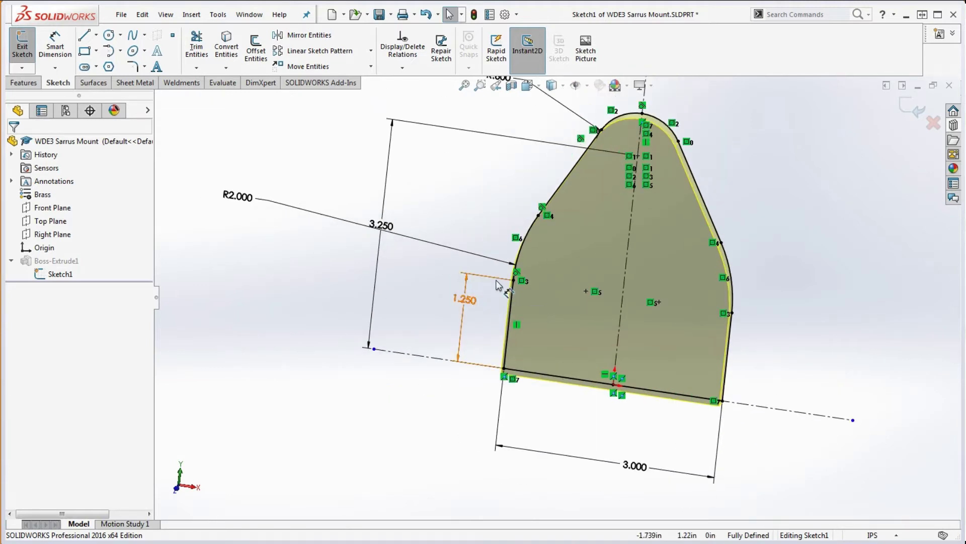
{"action": "left_click", "coordinate": [521, 252]}
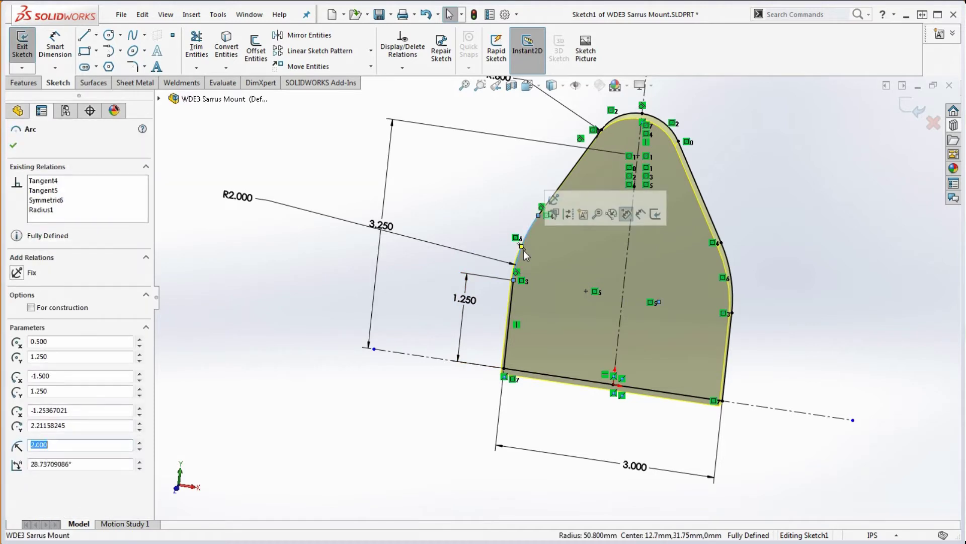
Delete the left and right R2.000 arcs from the sketch
{"action": "key", "text": "Delete"}
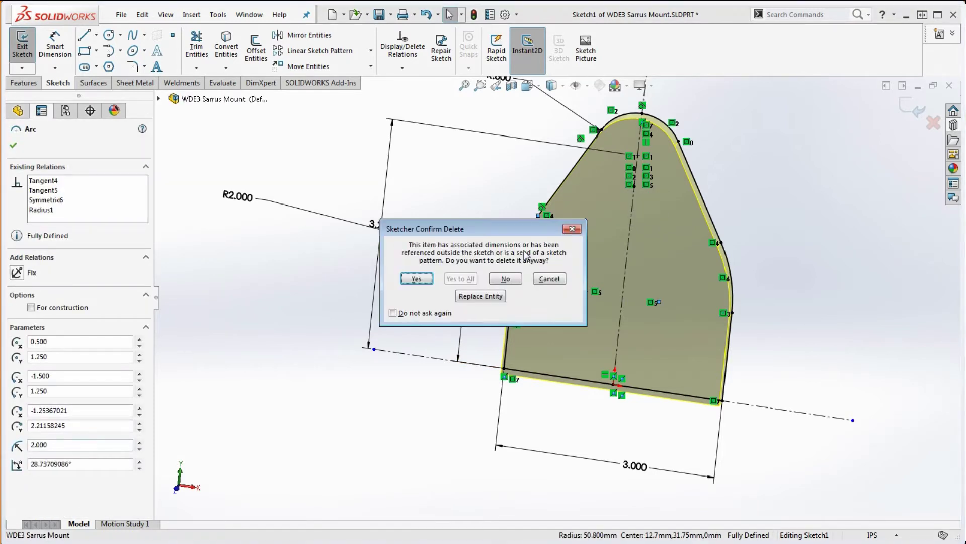
{"action": "left_click", "coordinate": [416, 279]}
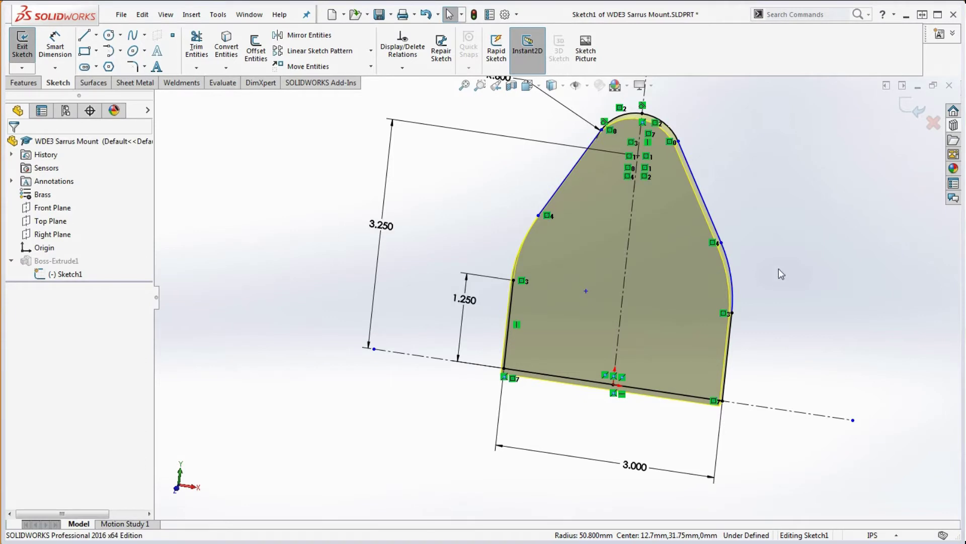
{"action": "left_click", "coordinate": [718, 270]}
{"action": "key", "text": "Delete"}
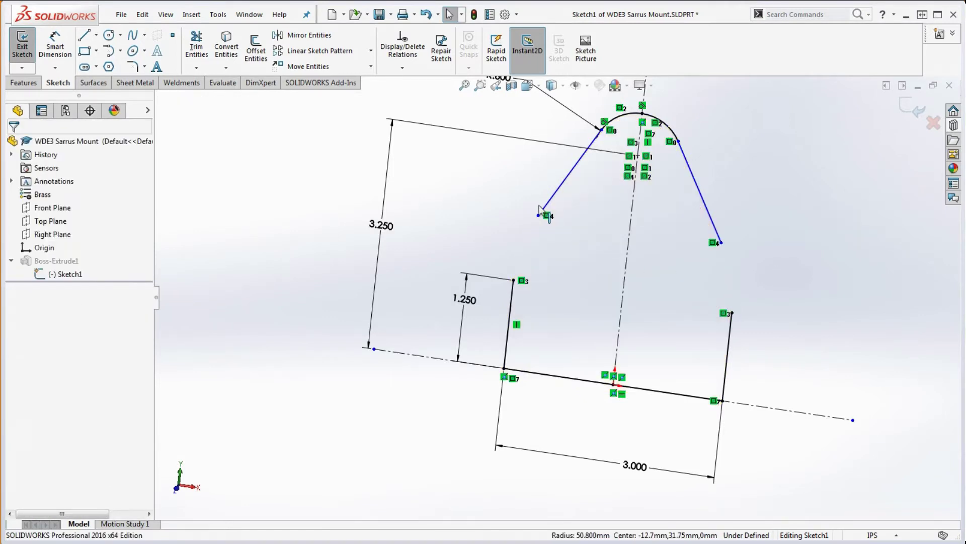
Merge the sloped line's loose end with the vertical line's top into a sharp corner
{"action": "left_click", "coordinate": [539, 215]}
{"action": "left_click", "coordinate": [514, 280], "text": "ctrl"}
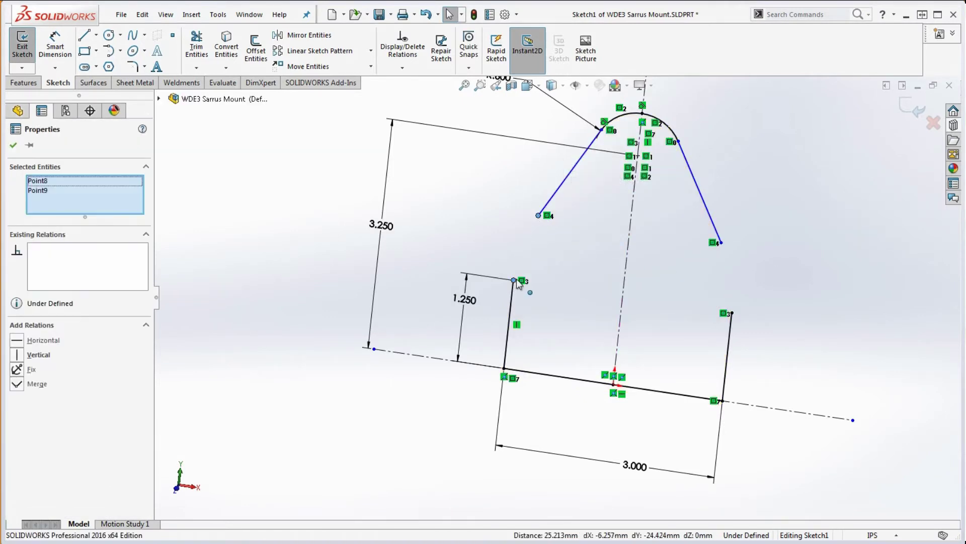
{"action": "left_click", "coordinate": [17, 384]}
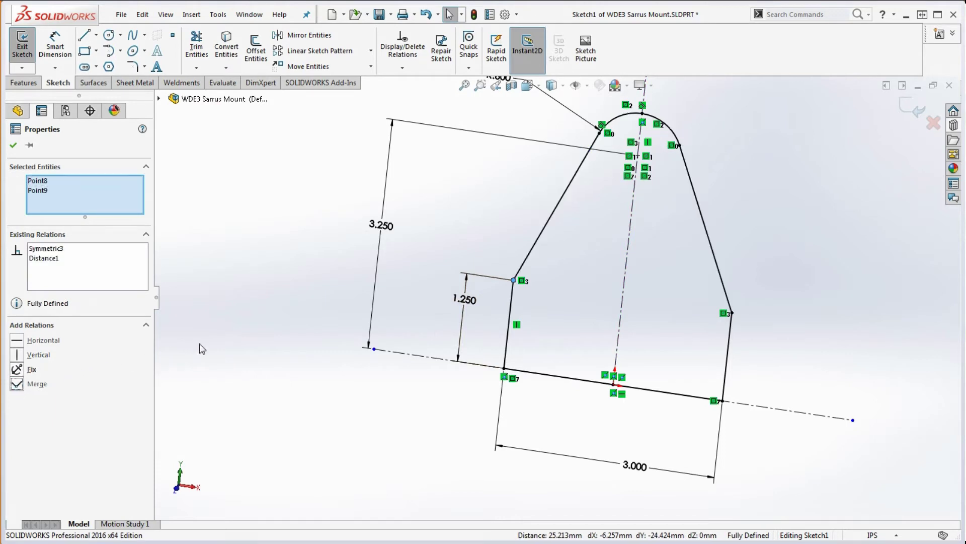
{"action": "left_click", "coordinate": [198, 341]}
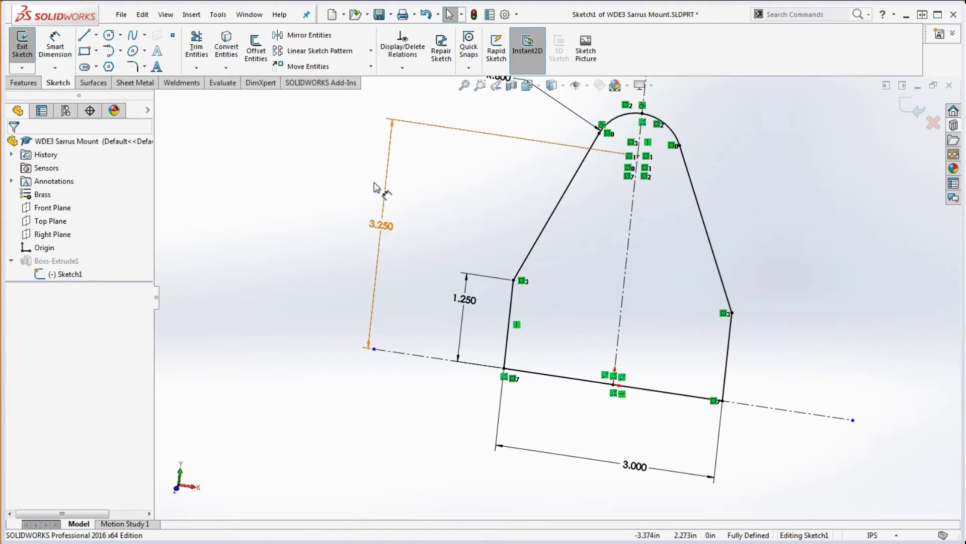
Fillet the left and right side corners at the 1.250 height with 2.000 in radius
{"action": "left_click", "coordinate": [132, 67]}
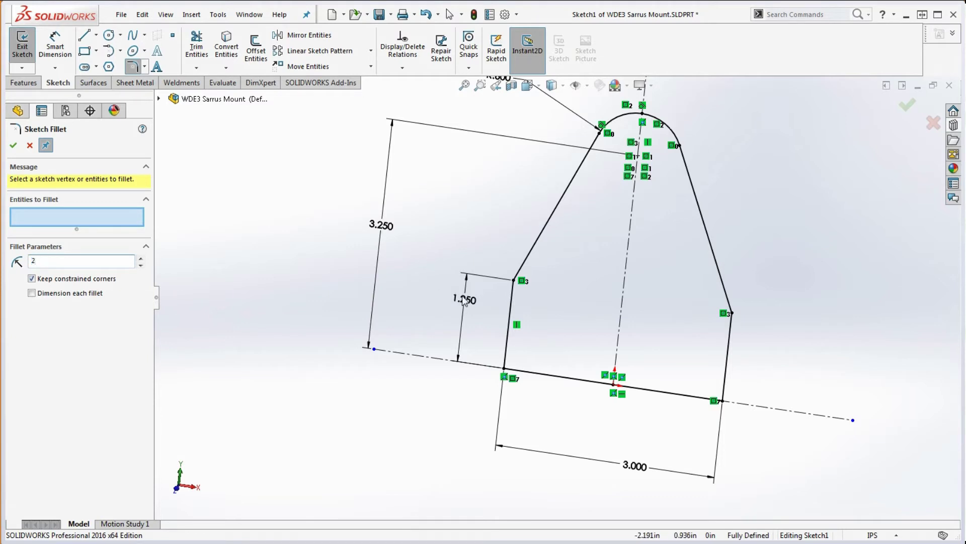
{"action": "left_click", "coordinate": [514, 281]}
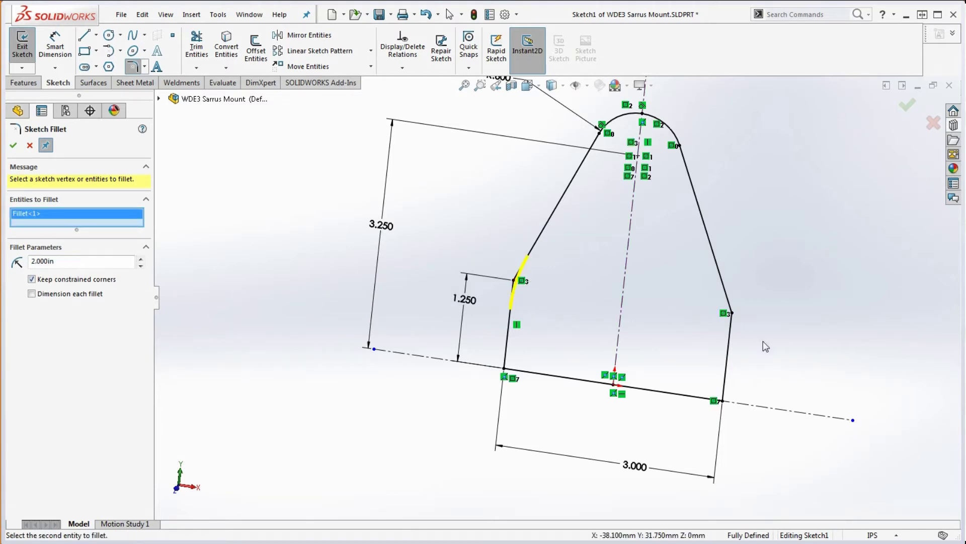
{"action": "left_click", "coordinate": [732, 314]}
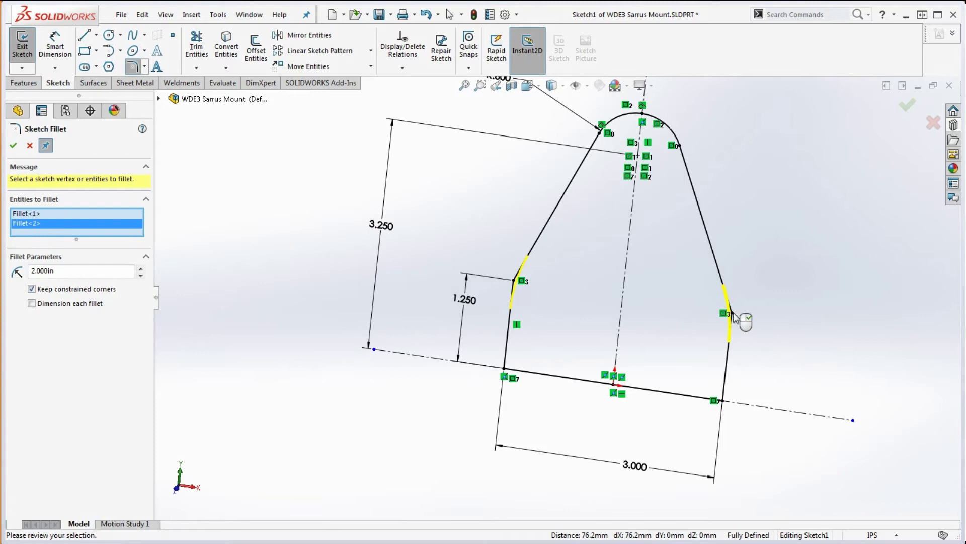
{"action": "right_click", "coordinate": [733, 316]}
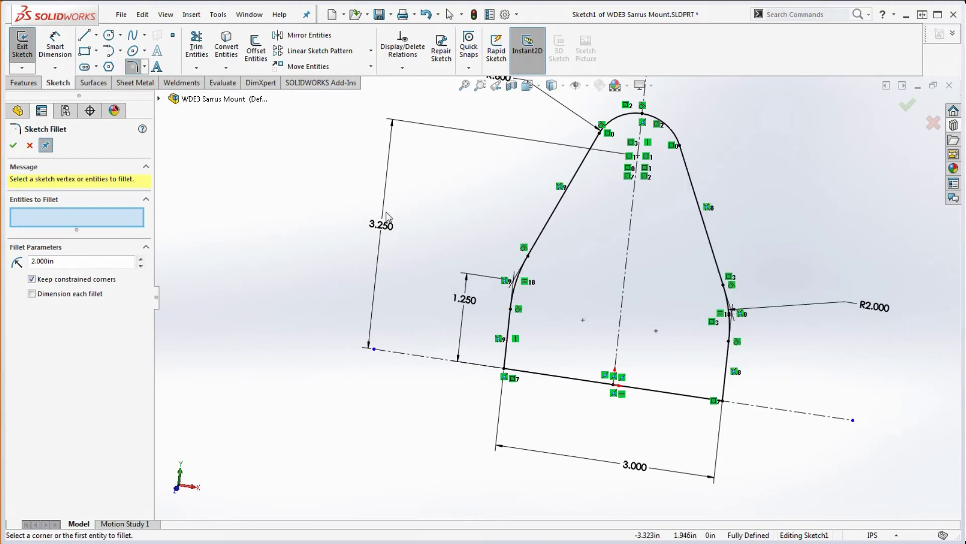
{"action": "left_click", "coordinate": [14, 146]}
Rebuild the extrusion and capture its mass properties: 0.6606 lb, centre of mass 0, 1.5622, 0.1250
{"action": "left_click", "coordinate": [476, 15]}
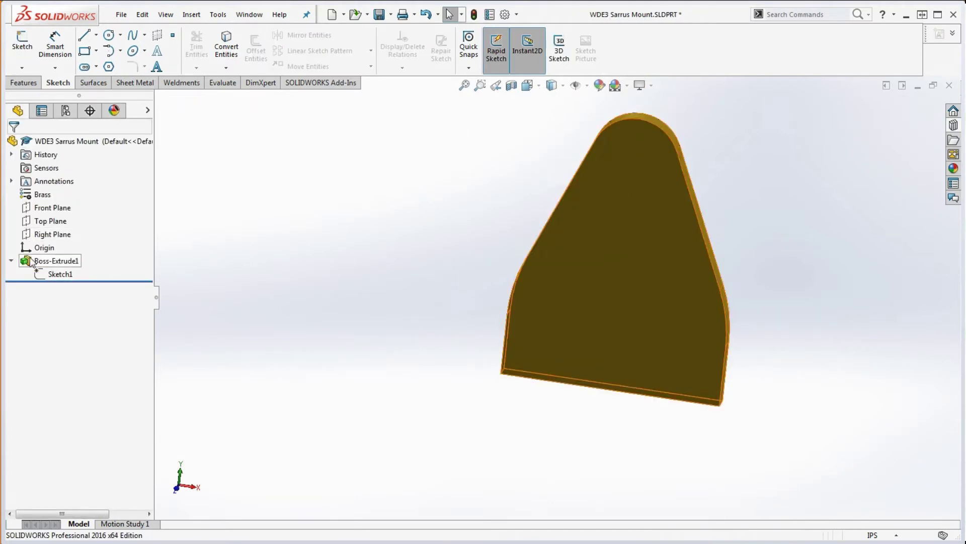
{"action": "middle_click_drag", "start_coordinate": [316, 259], "coordinate": [408, 243]}
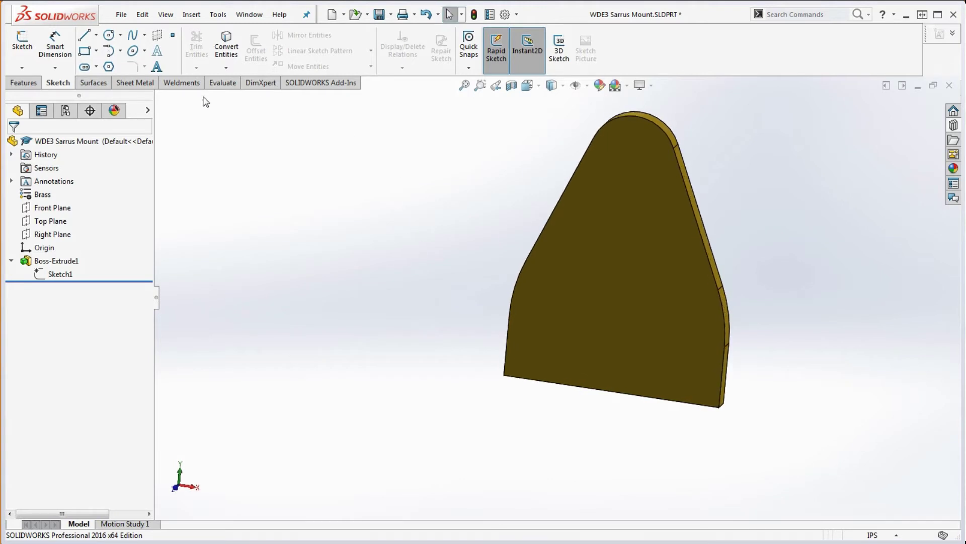
{"action": "left_click", "coordinate": [224, 83]}
{"action": "left_click", "coordinate": [89, 48]}
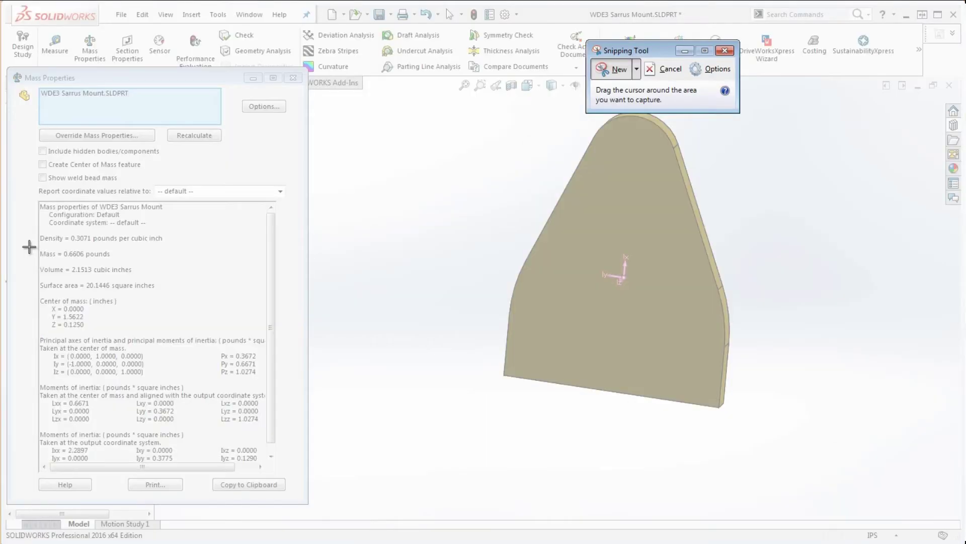
{"action": "left_click_drag", "start_coordinate": [29, 246], "coordinate": [170, 345]}
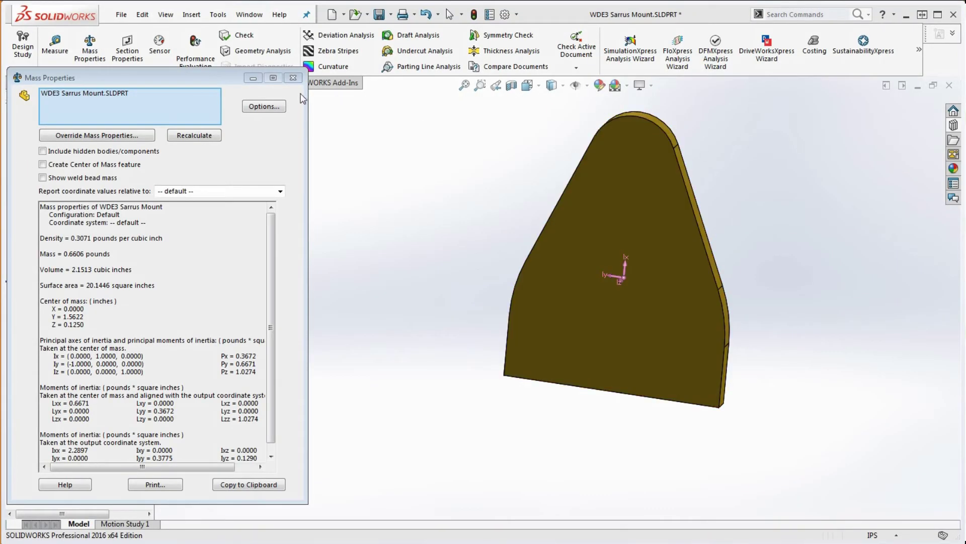
Compare the 0.6606 lb mass properties snip against the drawing's sheet notes
{"action": "left_click", "coordinate": [293, 77]}
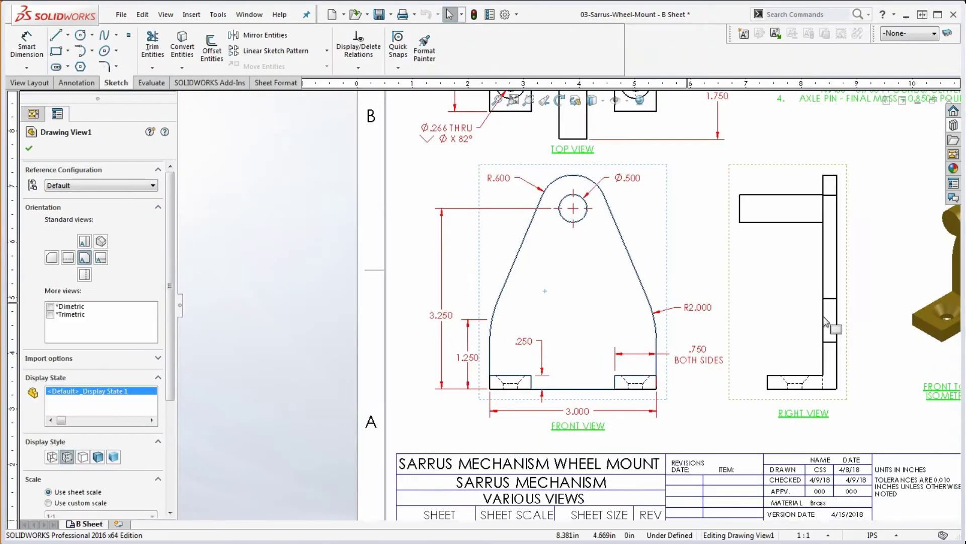
{"action": "scroll", "coordinate": [735, 254], "scroll_direction": "down", "scroll_amount": 5}
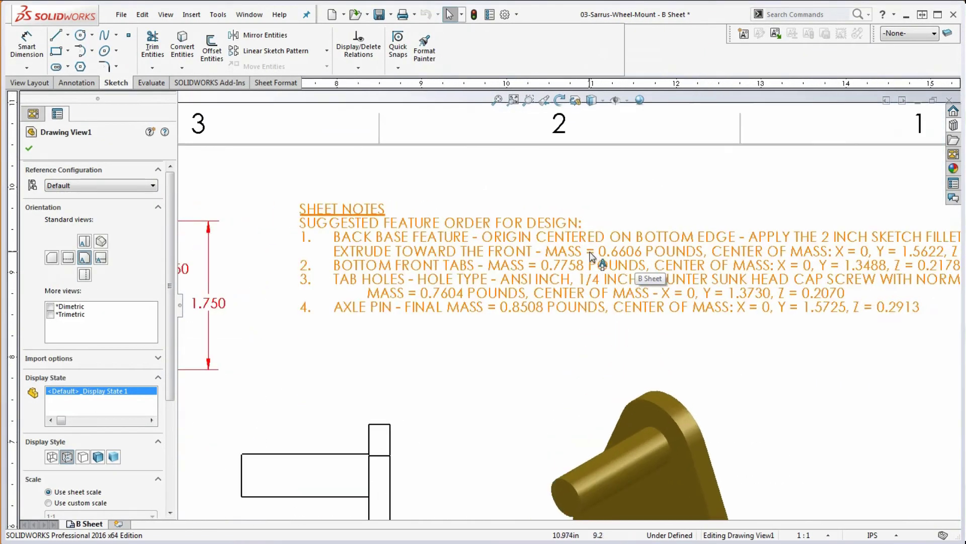
{"action": "scroll", "coordinate": [579, 274], "scroll_direction": "up", "scroll_amount": 2}
{"action": "scroll", "coordinate": [604, 302], "scroll_direction": "down", "scroll_amount": 2}
{"action": "scroll", "coordinate": [675, 267], "scroll_direction": "down", "scroll_amount": 1}
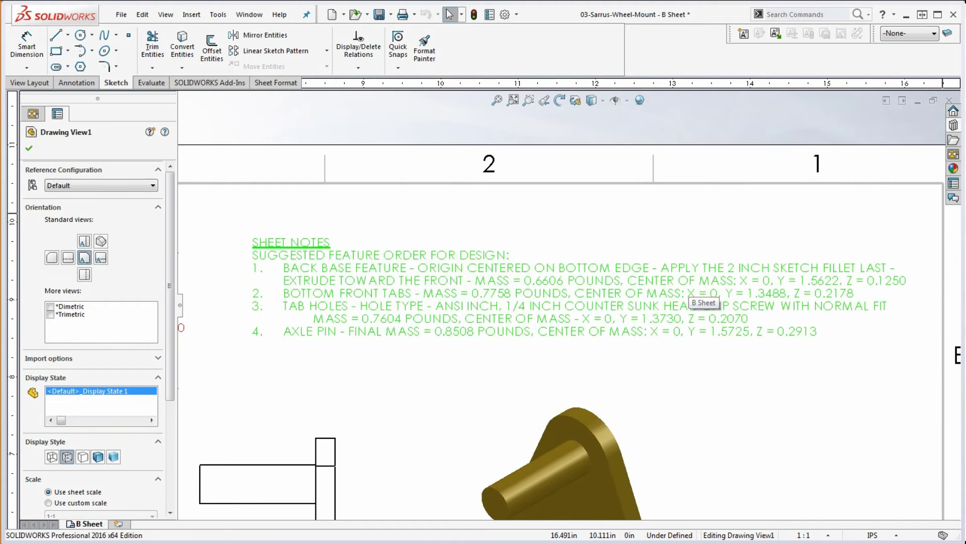
{"action": "key", "text": "alt+Tab"}
{"action": "left_click_drag", "start_coordinate": [326, 236], "coordinate": [263, 200]}
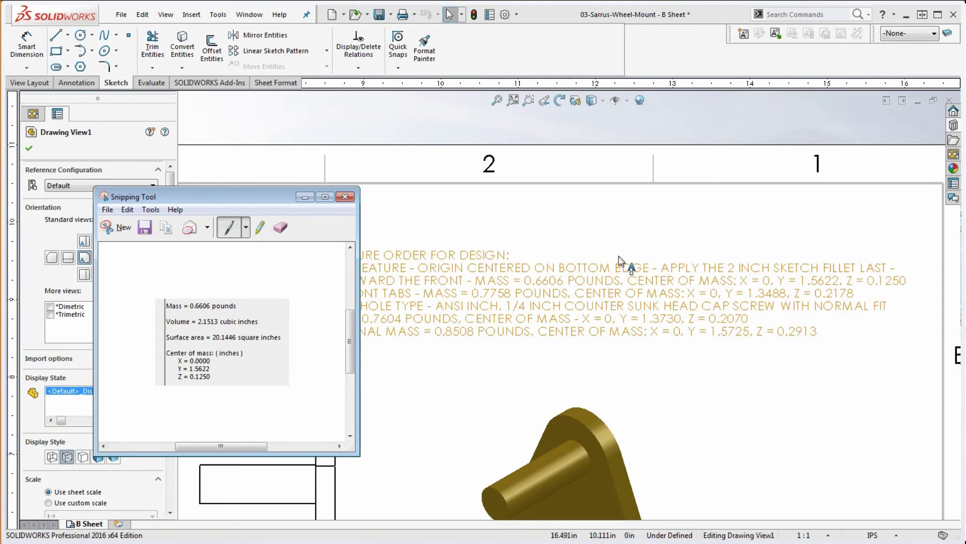
{"action": "left_click", "coordinate": [305, 196]}
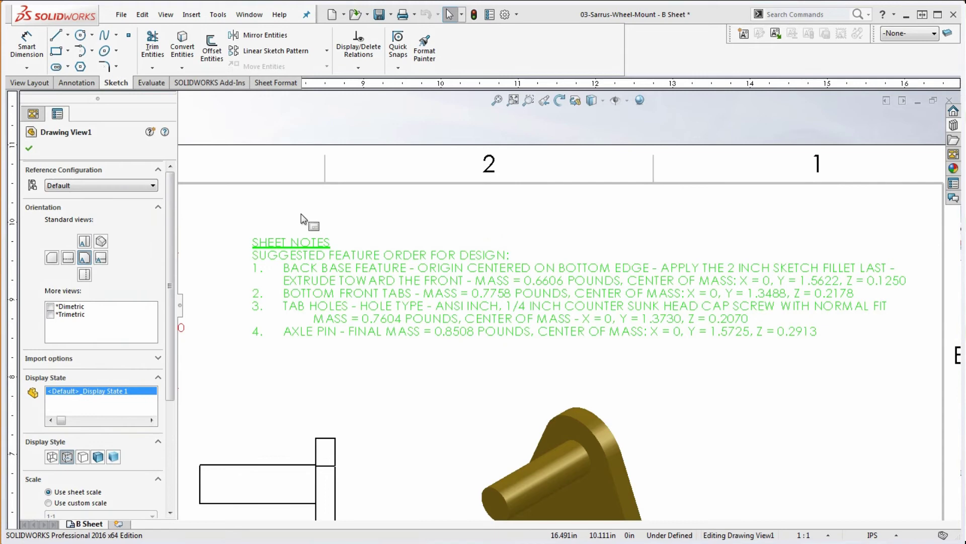
Return to the WDE3 Sarrus Mount part and edit Sketch1
{"action": "left_click", "coordinate": [338, 215]}
{"action": "key", "text": "f"}
{"action": "scroll", "coordinate": [376, 174], "scroll_direction": "up", "scroll_amount": 3}
{"action": "scroll", "coordinate": [376, 175], "scroll_direction": "down", "scroll_amount": 4}
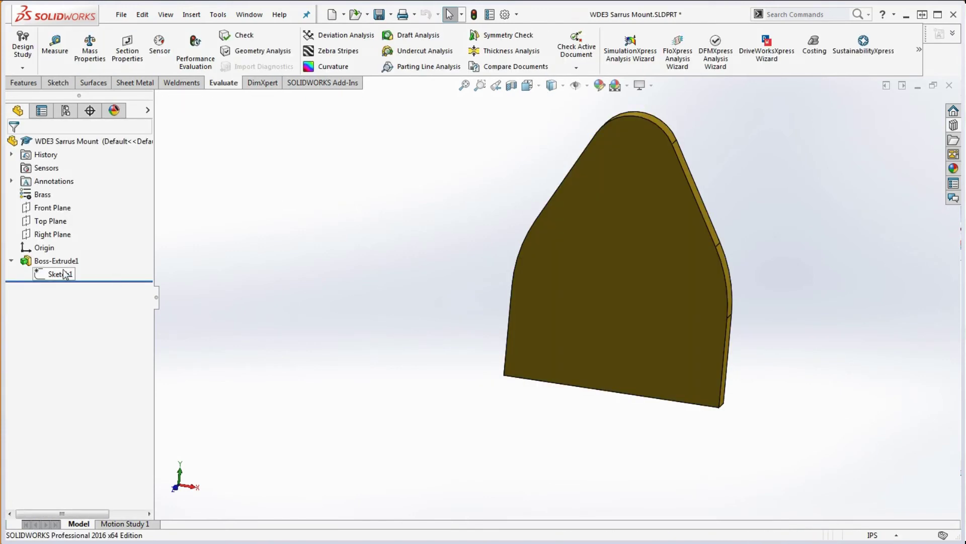
{"action": "right_click", "coordinate": [60, 274]}
{"action": "left_click", "coordinate": [81, 174]}
Delete the sketch's 1.250 dimension, leaving the profile under defined
{"action": "scroll", "coordinate": [482, 261], "scroll_direction": "down", "scroll_amount": 3}
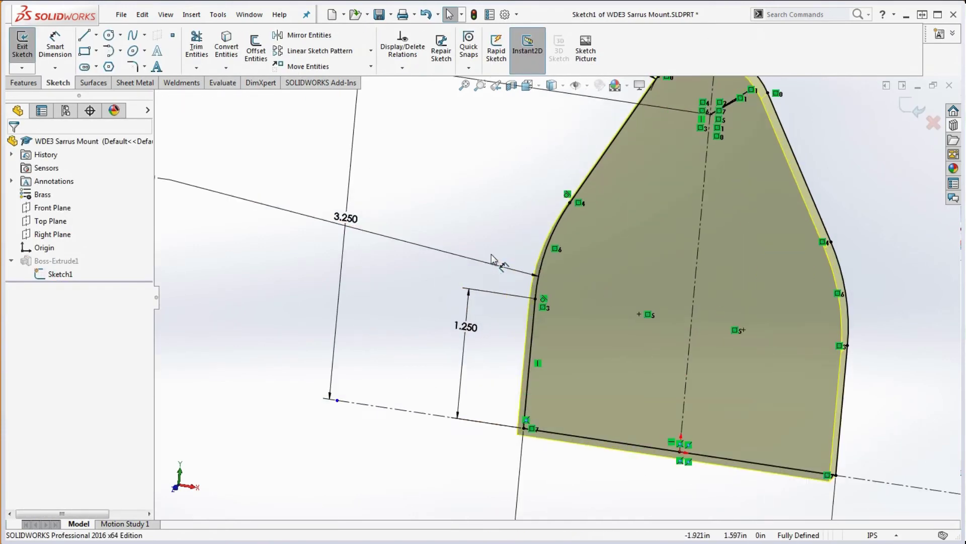
{"action": "left_click", "coordinate": [501, 294]}
{"action": "key", "text": "Delete"}
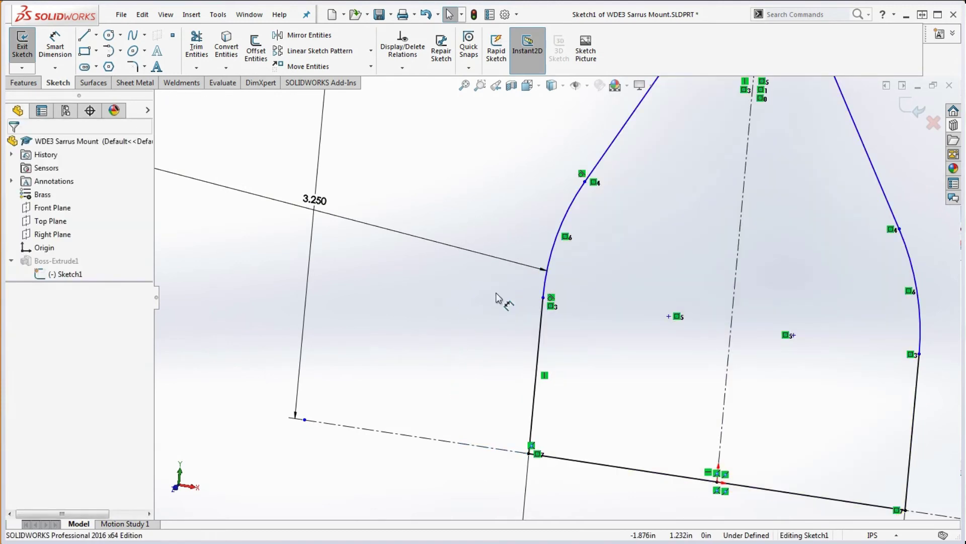
{"action": "scroll", "coordinate": [512, 321], "scroll_direction": "up", "scroll_amount": 2}
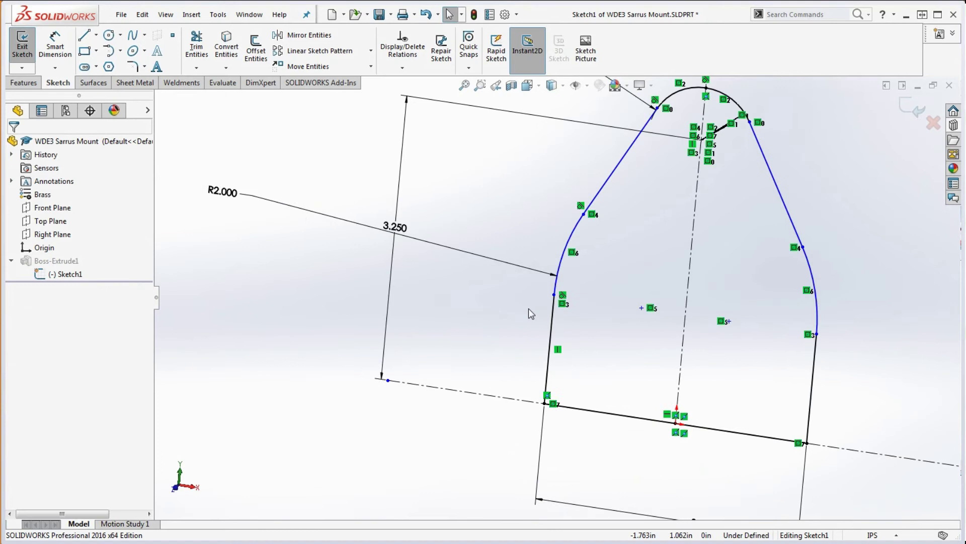
Select the angled side line and the left vertical line together to form a virtual sharp
{"action": "left_click", "coordinate": [608, 181]}
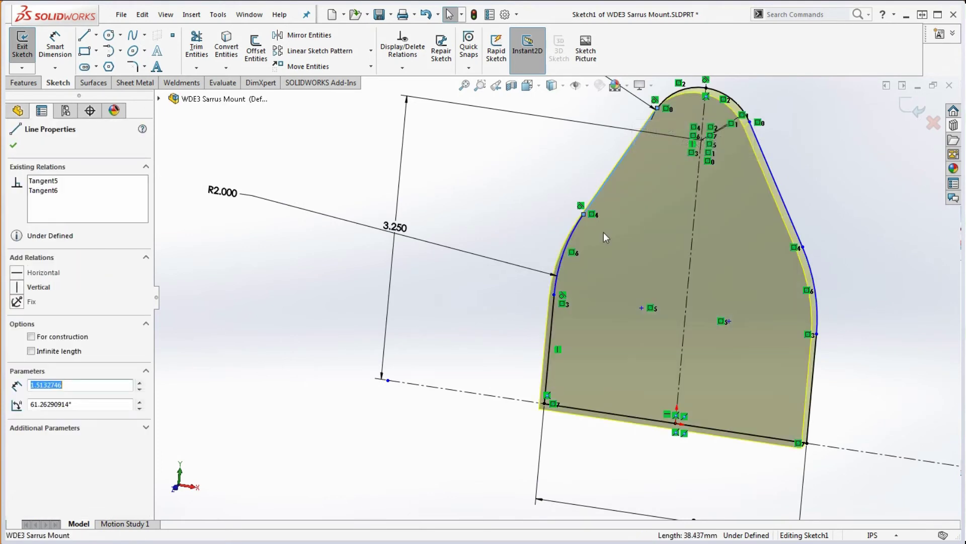
{"action": "left_click", "coordinate": [553, 325], "text": "ctrl"}
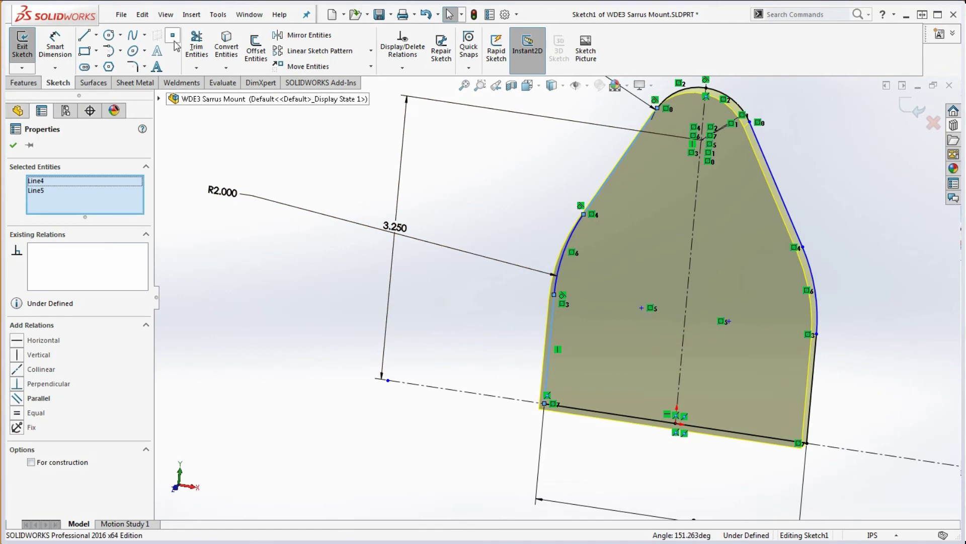
{"action": "scroll", "coordinate": [567, 226], "scroll_direction": "down", "scroll_amount": 3}
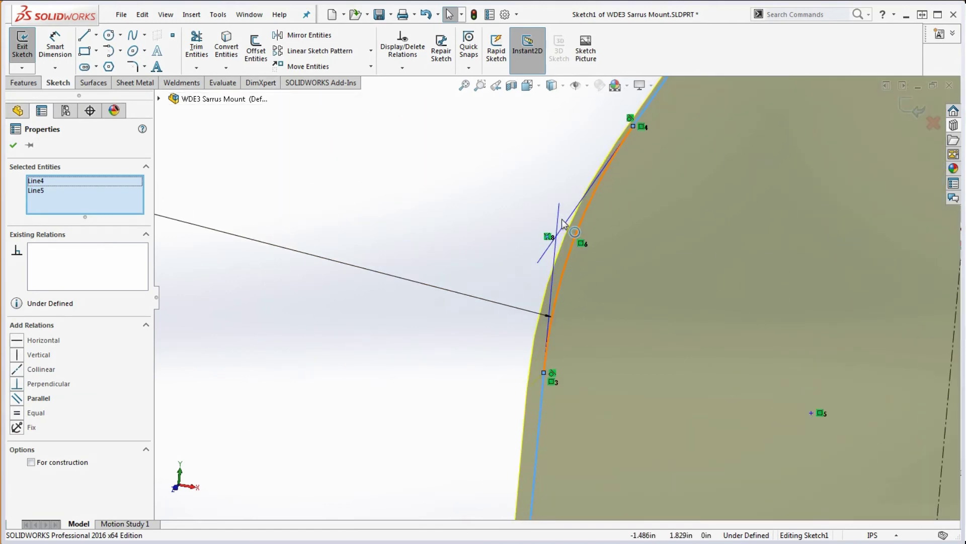
{"action": "scroll", "coordinate": [558, 219], "scroll_direction": "up", "scroll_amount": 5}
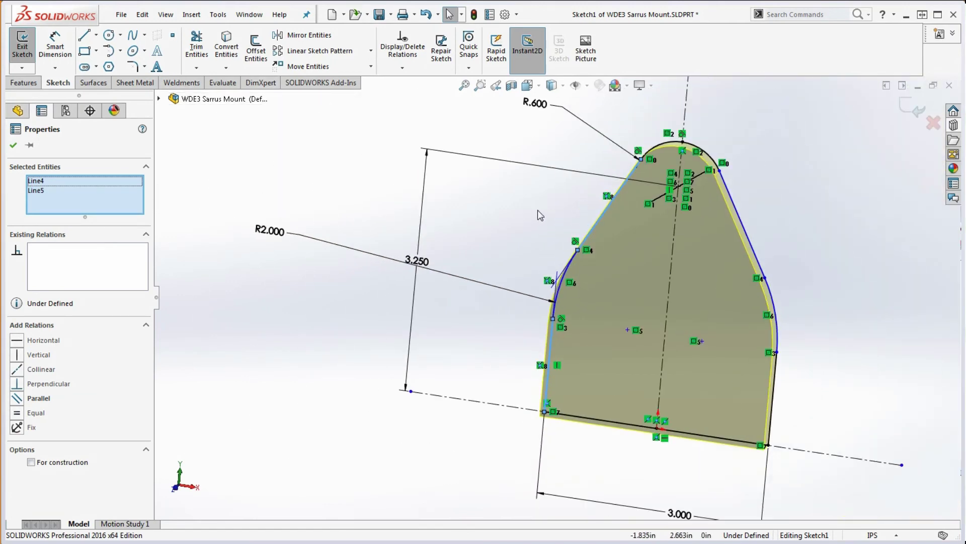
Start Smart Dimension, cancel a stray angle dimension, and pick the virtual sharp
{"action": "left_click", "coordinate": [55, 44]}
{"action": "scroll", "coordinate": [558, 302], "scroll_direction": "down", "scroll_amount": 3}
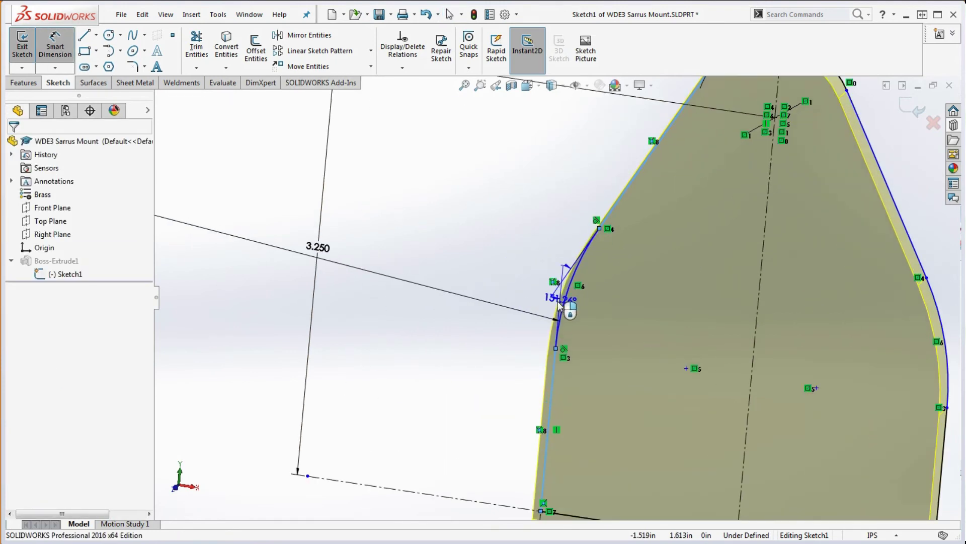
{"action": "key", "text": "Escape"}
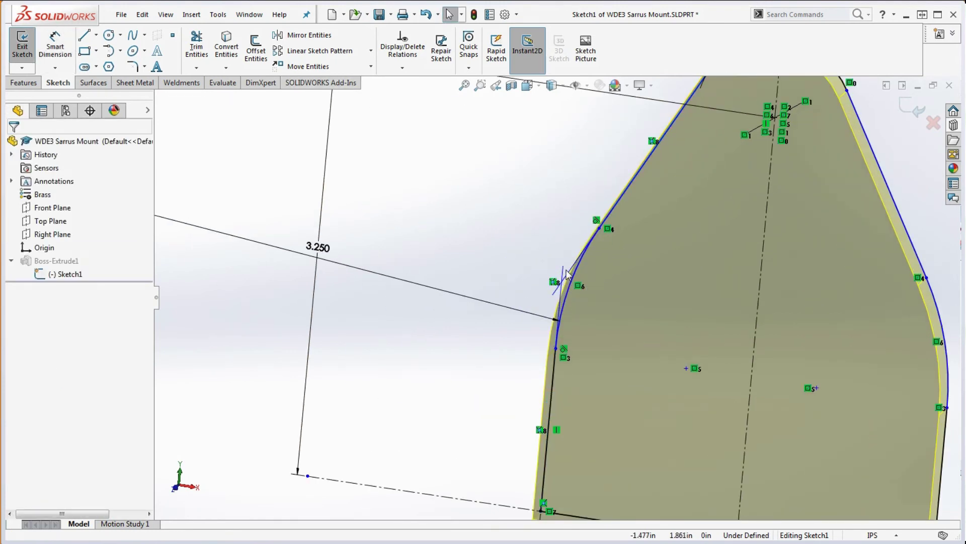
{"action": "left_click", "coordinate": [56, 44]}
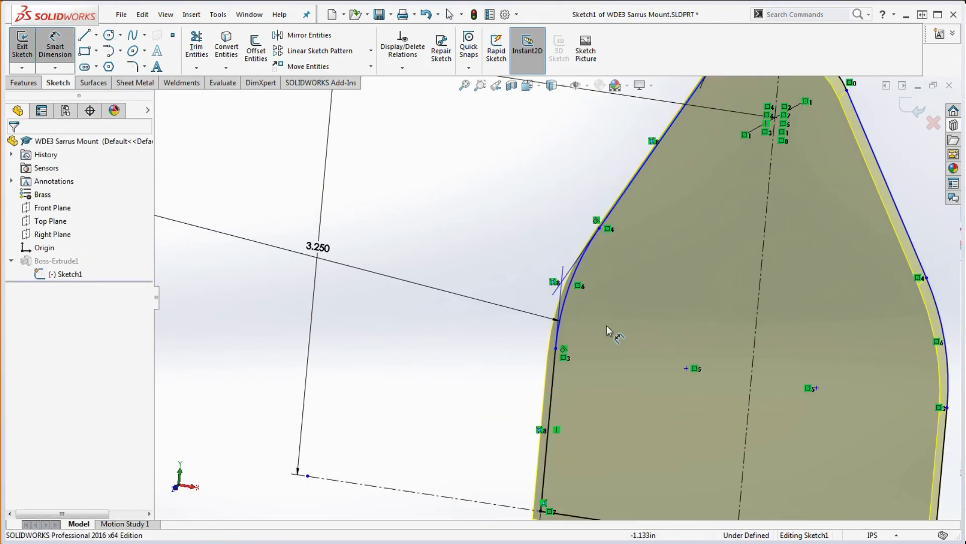
{"action": "left_click", "coordinate": [564, 280]}
{"action": "scroll", "coordinate": [582, 303], "scroll_direction": "up", "scroll_amount": 3}
{"action": "scroll", "coordinate": [594, 401], "scroll_direction": "down", "scroll_amount": 4}
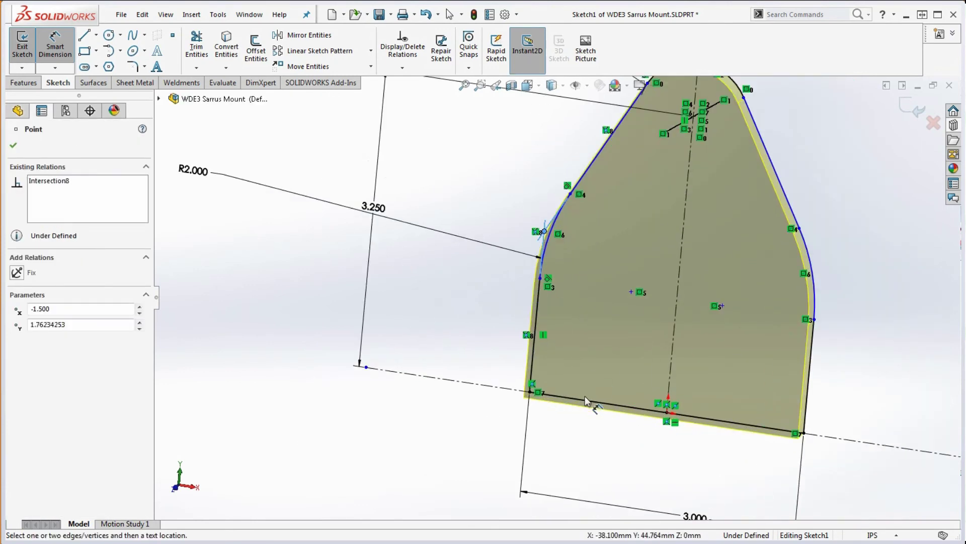
Dimension the virtual sharp 1.25 above the bottom edge, fully defining the sketch
{"action": "left_click", "coordinate": [598, 402]}
{"action": "left_click", "coordinate": [444, 335]}
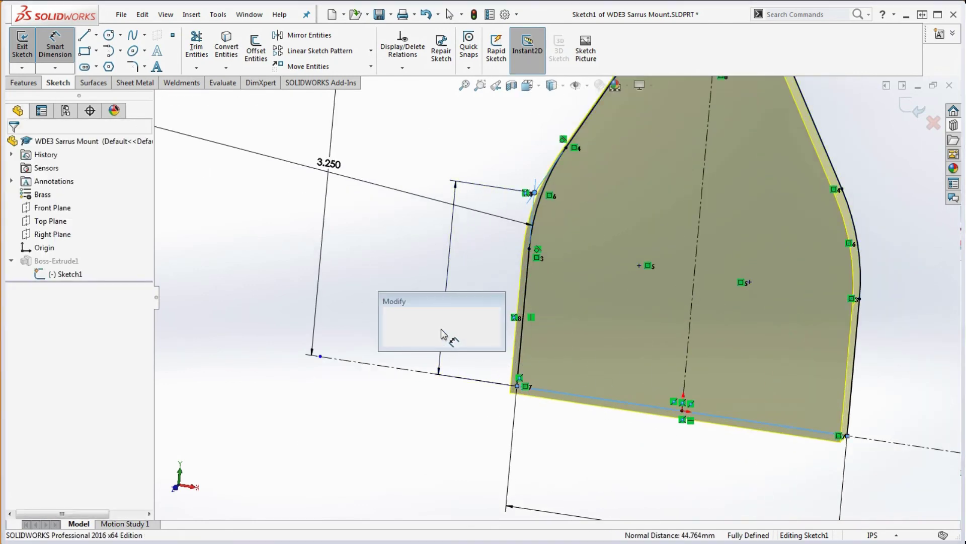
{"action": "type", "text": "1.25"}
{"action": "key", "text": "Return"}
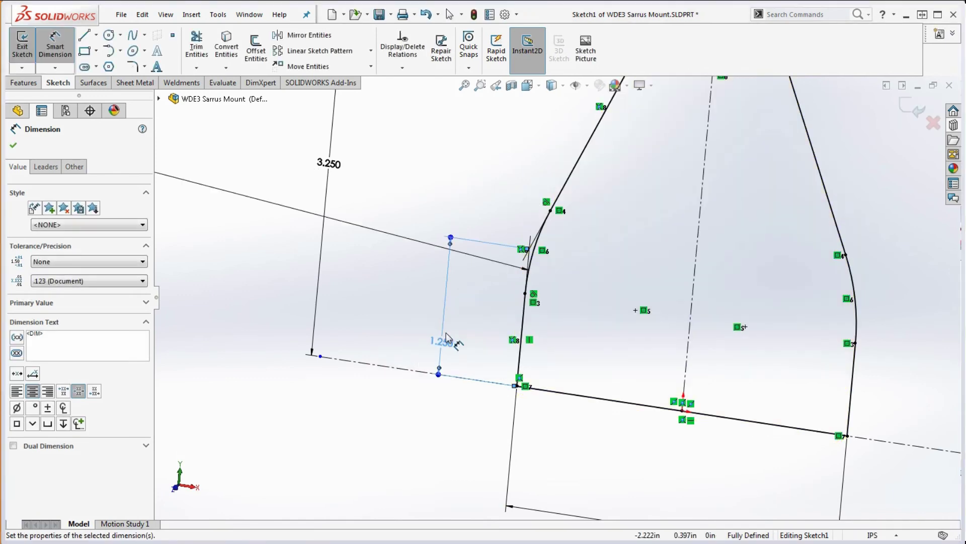
{"action": "scroll", "coordinate": [496, 360], "scroll_direction": "up", "scroll_amount": 3}
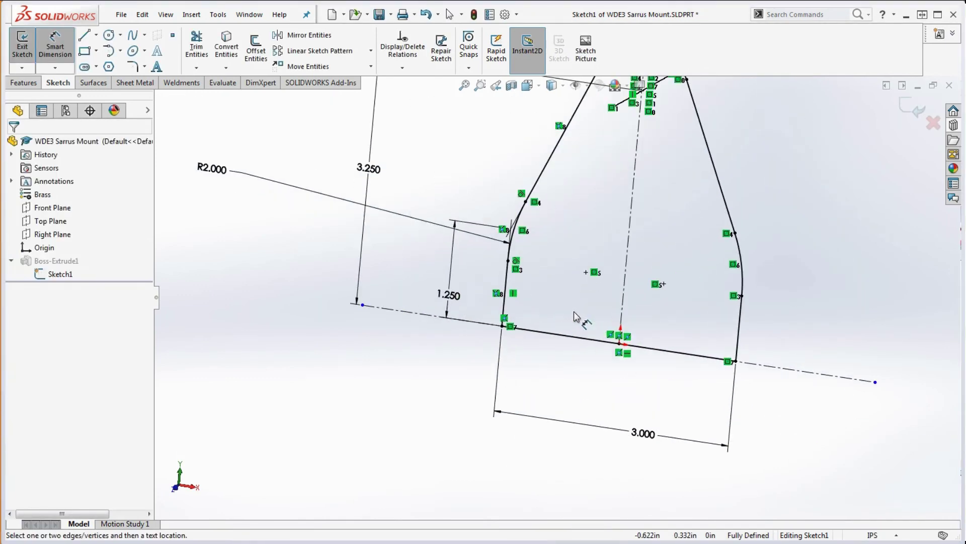
{"action": "scroll", "coordinate": [569, 318], "scroll_direction": "up", "scroll_amount": 2}
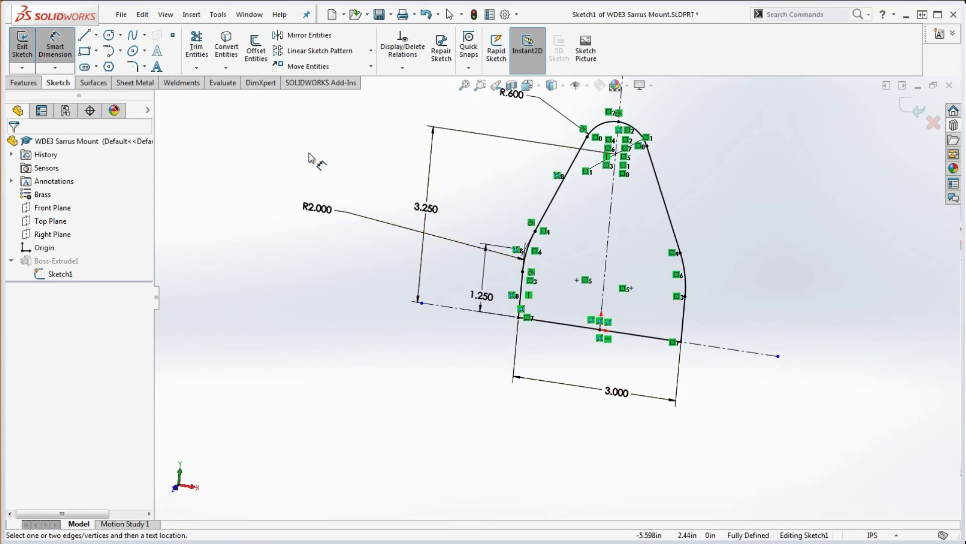
{"action": "key", "text": "Escape"}
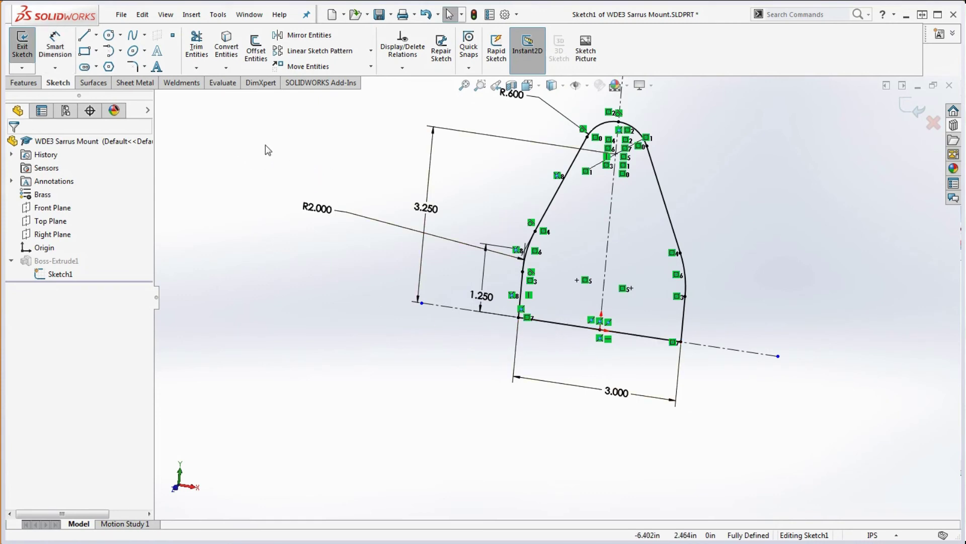
Exit the sketch, verify 0.6606 lb mass and Y 1.5622 center of mass, and discard the snip
{"action": "left_click", "coordinate": [474, 15]}
{"action": "left_click", "coordinate": [90, 48]}
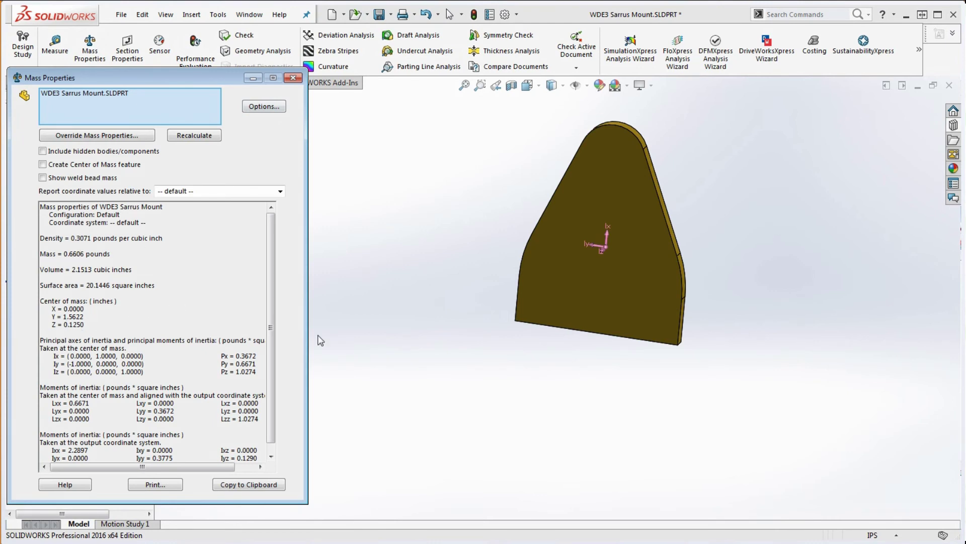
{"action": "left_click_drag", "start_coordinate": [29, 247], "coordinate": [163, 334]}
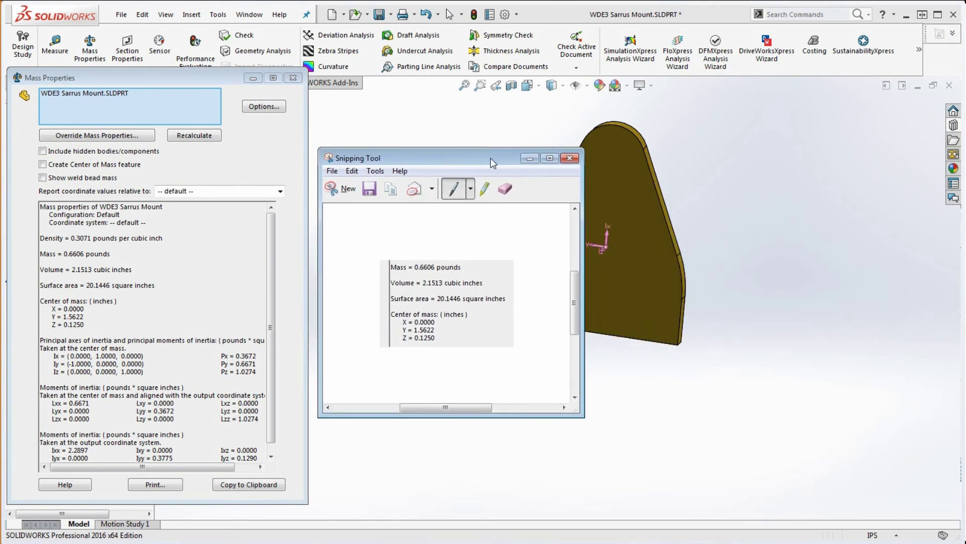
{"action": "left_click", "coordinate": [569, 158]}
{"action": "left_click", "coordinate": [508, 295]}
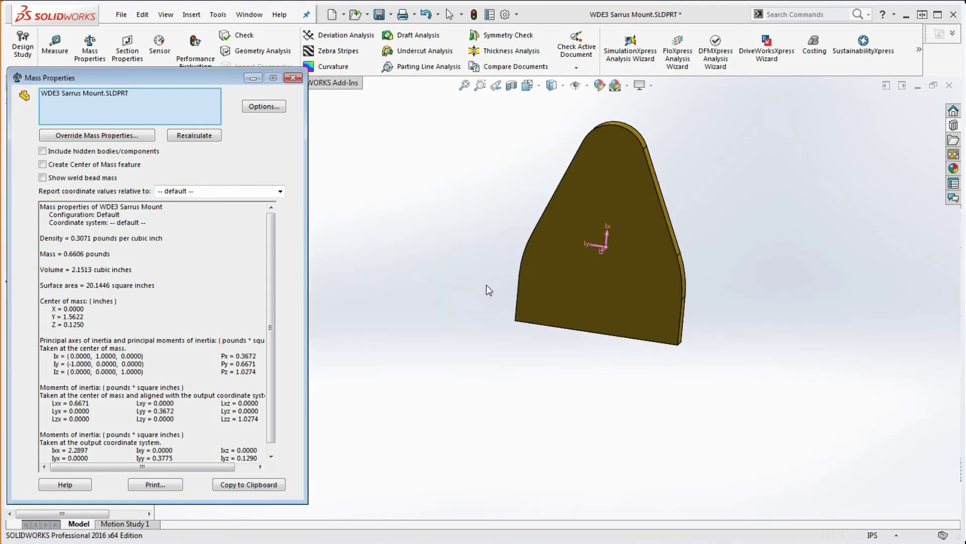
Close Mass Properties, reopen Sketch1, and zoom to inspect the 1.250 virtual-sharp dimension
{"action": "left_click", "coordinate": [292, 79]}
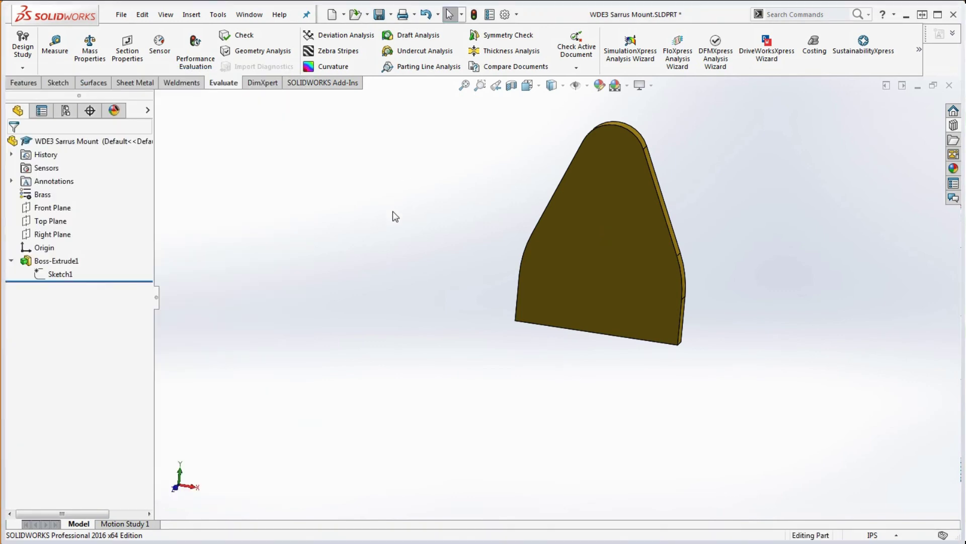
{"action": "right_click", "coordinate": [55, 275]}
{"action": "left_click", "coordinate": [76, 243]}
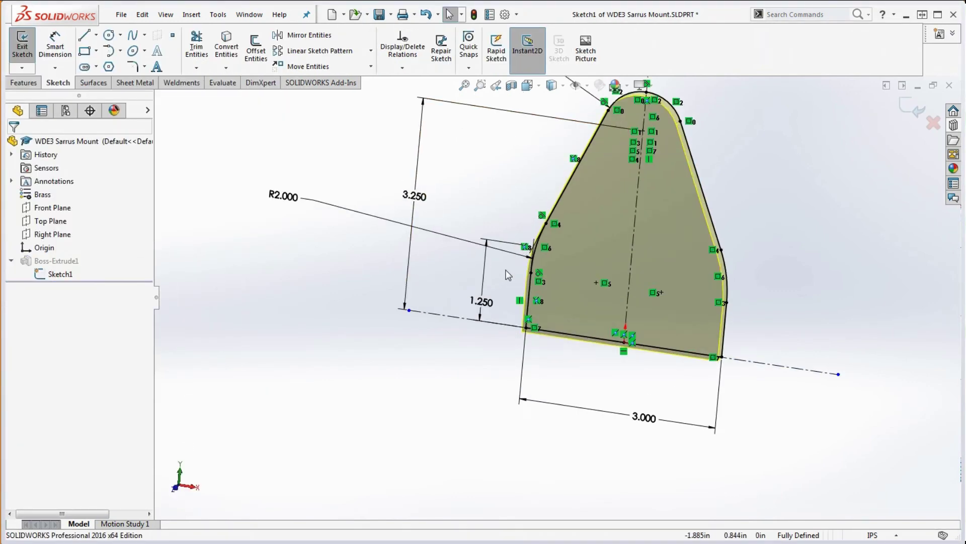
{"action": "scroll", "coordinate": [509, 275], "scroll_direction": "down", "scroll_amount": 3}
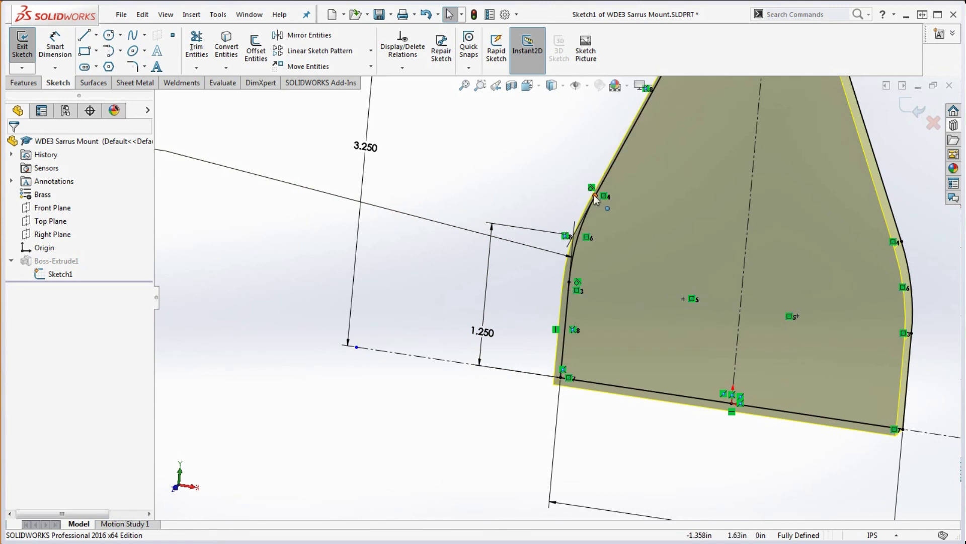
{"action": "scroll", "coordinate": [570, 283], "scroll_direction": "up", "scroll_amount": 3}
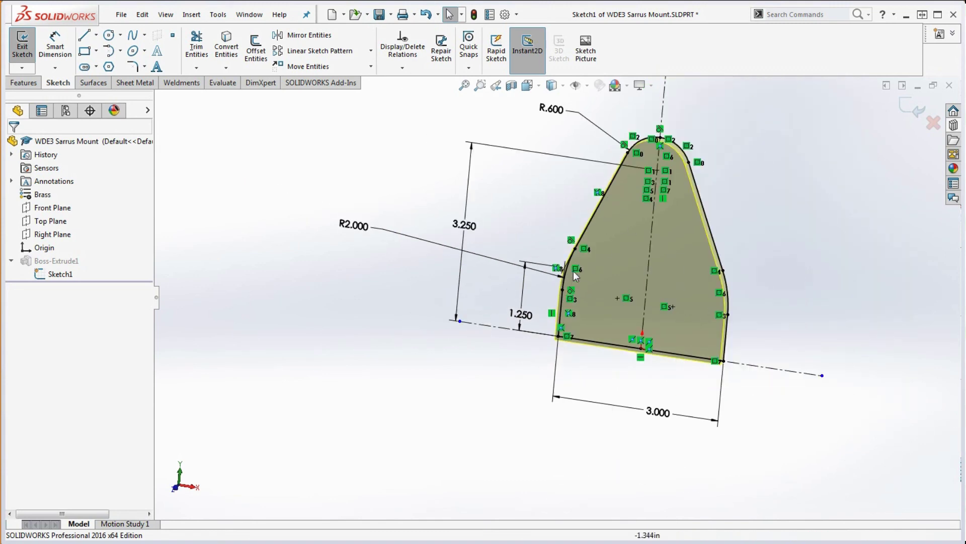
{"action": "scroll", "coordinate": [573, 270], "scroll_direction": "down", "scroll_amount": 3}
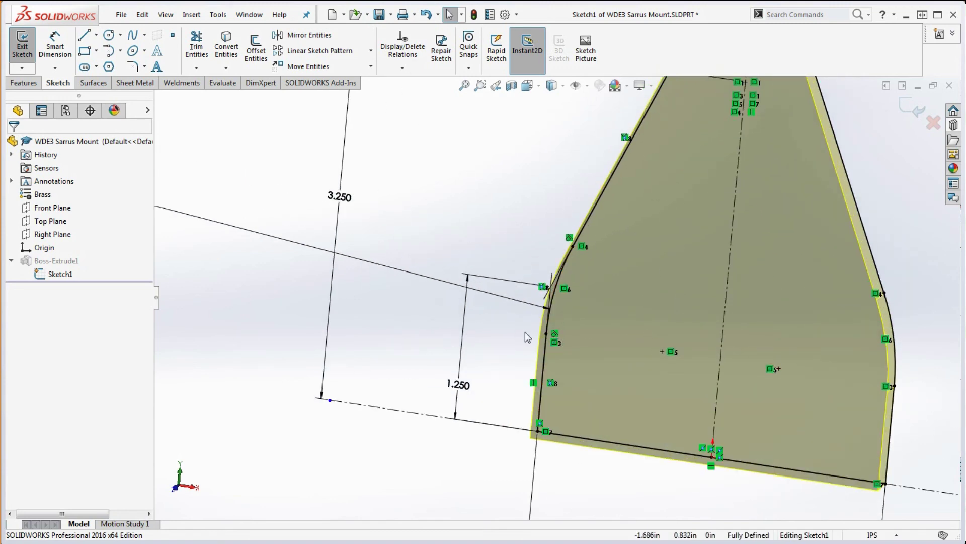
{"action": "scroll", "coordinate": [555, 293], "scroll_direction": "up", "scroll_amount": 3}
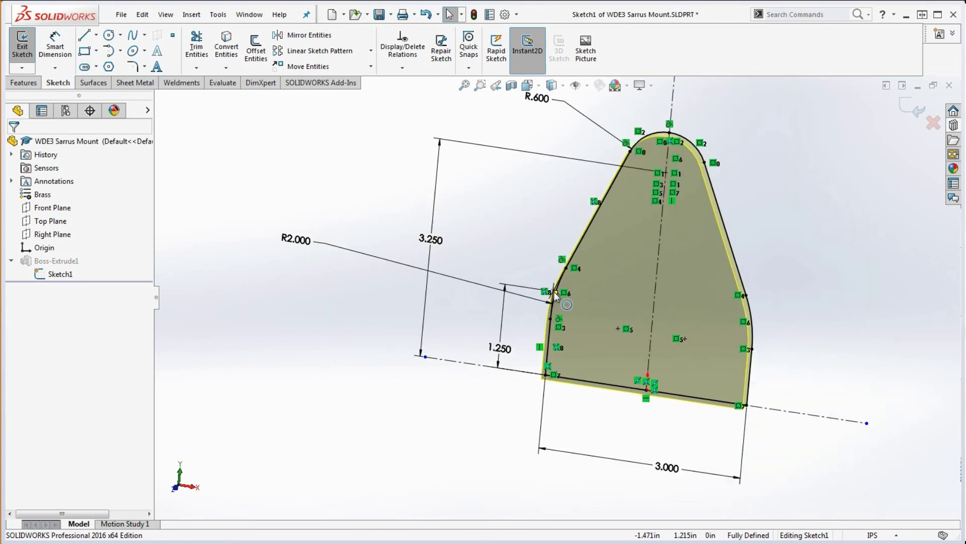
{"action": "scroll", "coordinate": [725, 262], "scroll_direction": "down", "scroll_amount": 1}
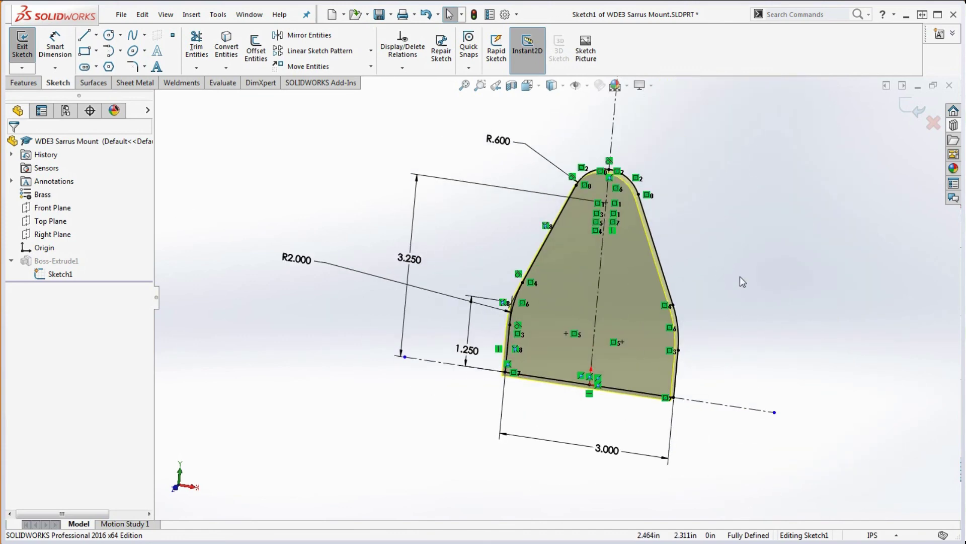